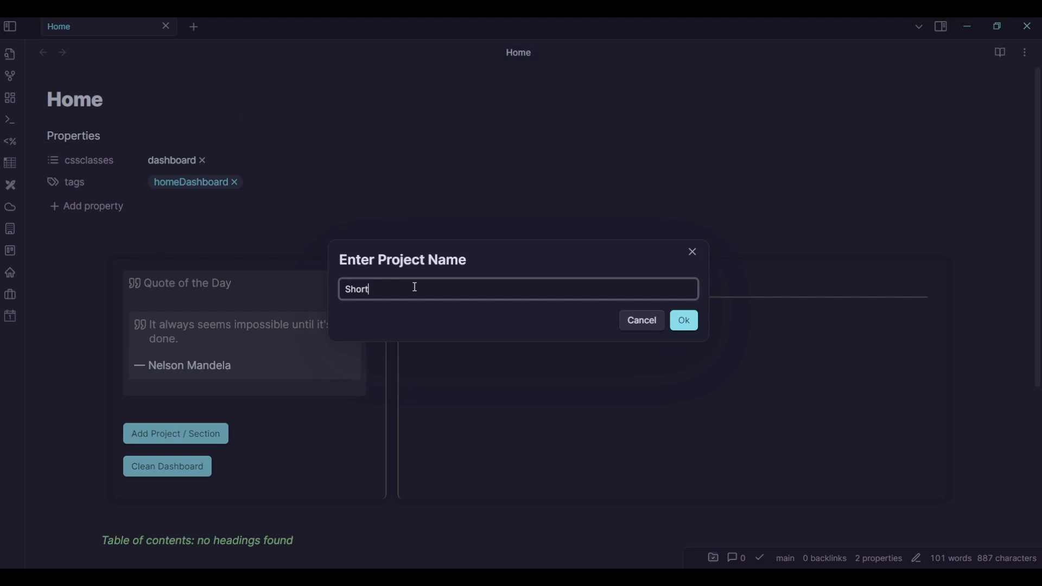
Name the new project Short Film Production
text(oduction)
click(685, 320)
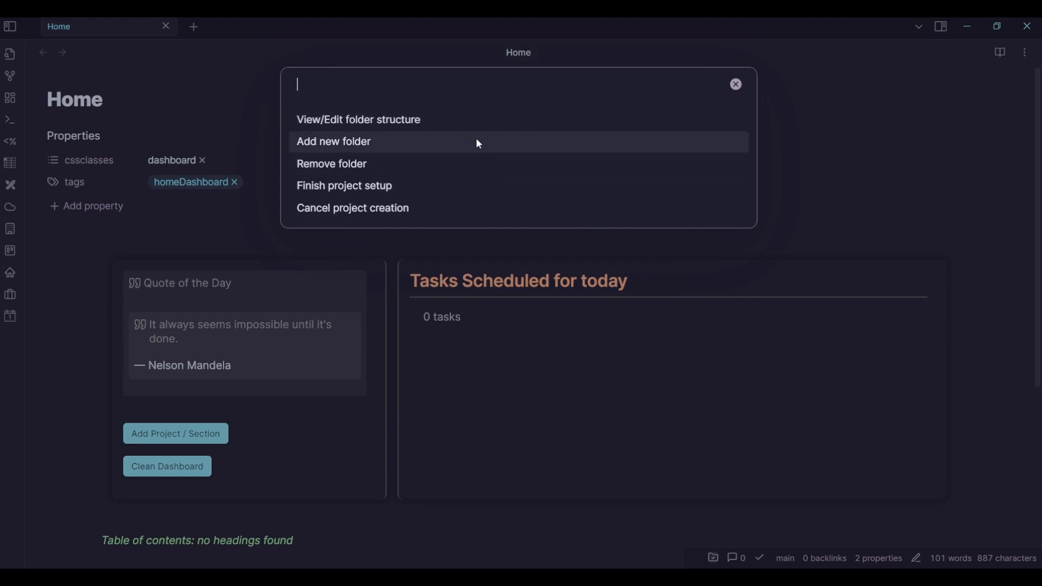
View the project's folder structure, try its folder switches, and submit it with all four default folders enabled
click(476, 123)
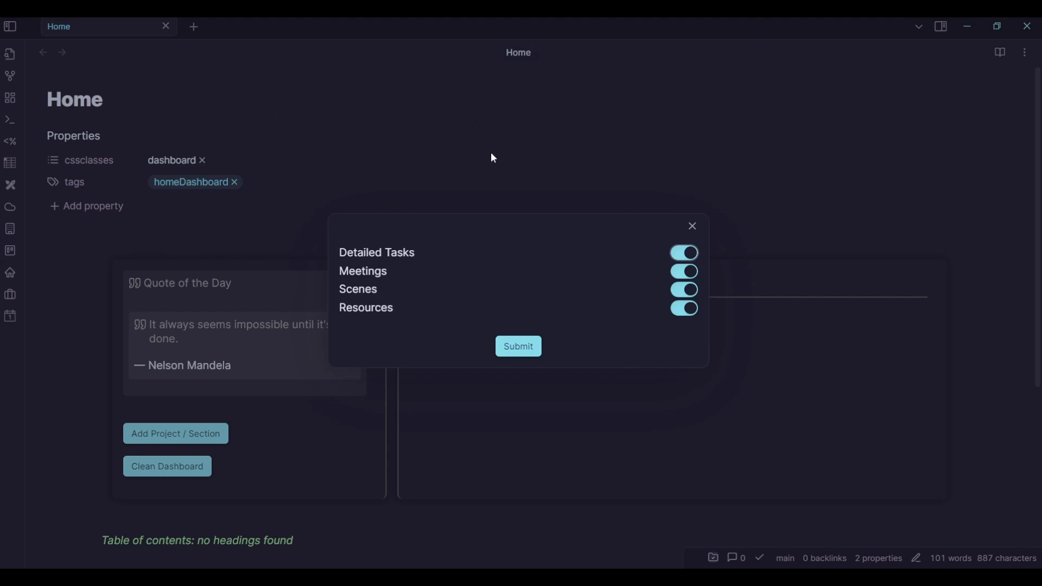
click(688, 293)
click(686, 310)
click(685, 272)
click(686, 279)
click(517, 351)
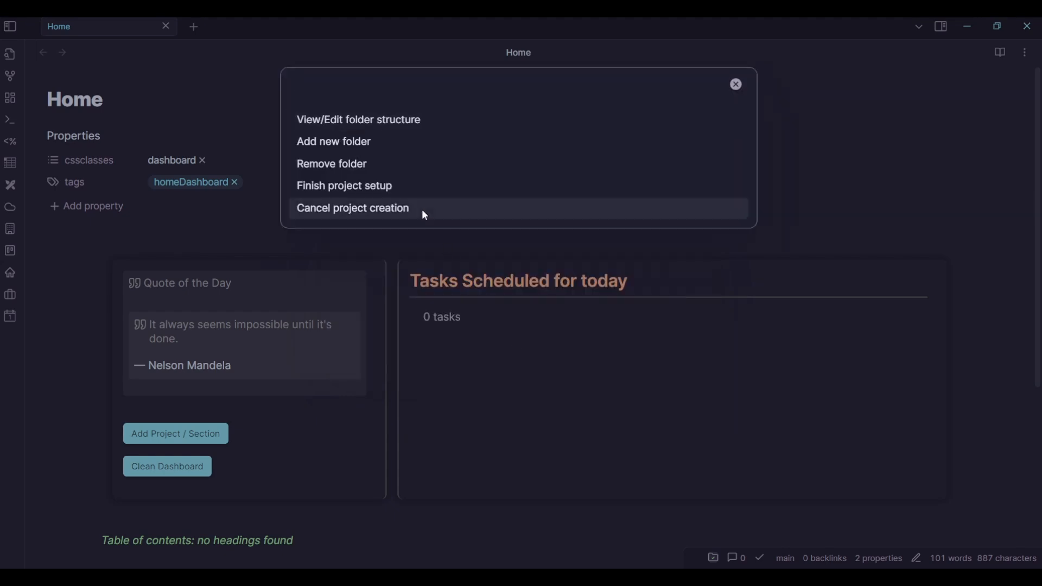
Add a new folder named Special Effects to the project setup
click(454, 143)
text(Special Effects)
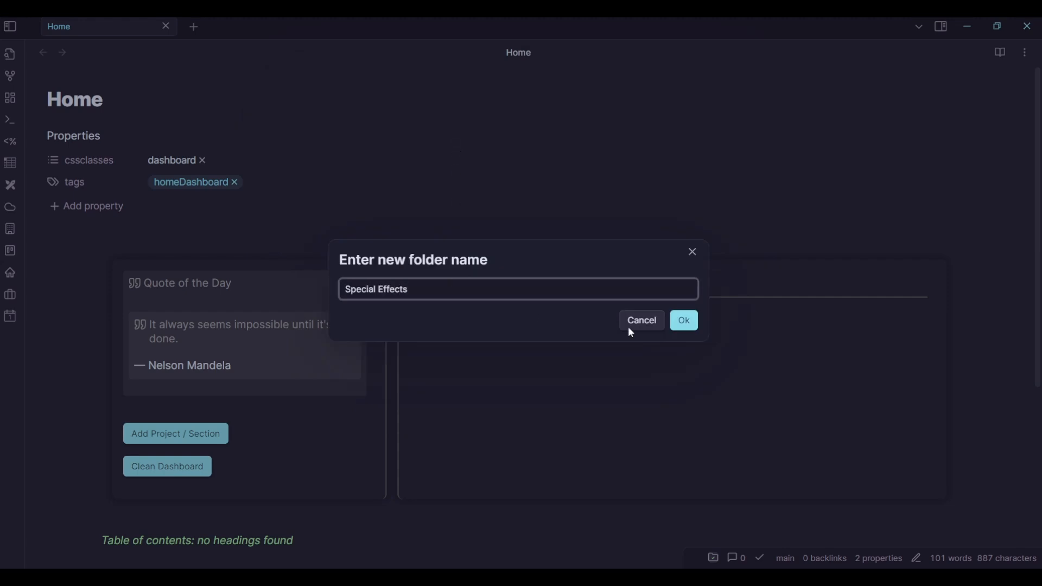
click(684, 320)
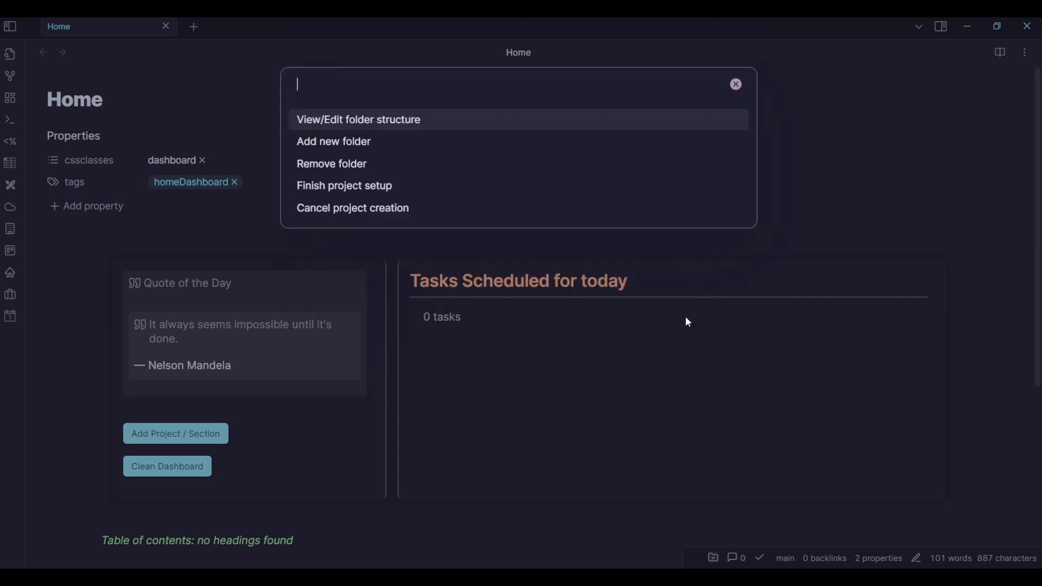
Check the folder structure for the Special Effects folder and view the folder removal choices without removing any
click(455, 122)
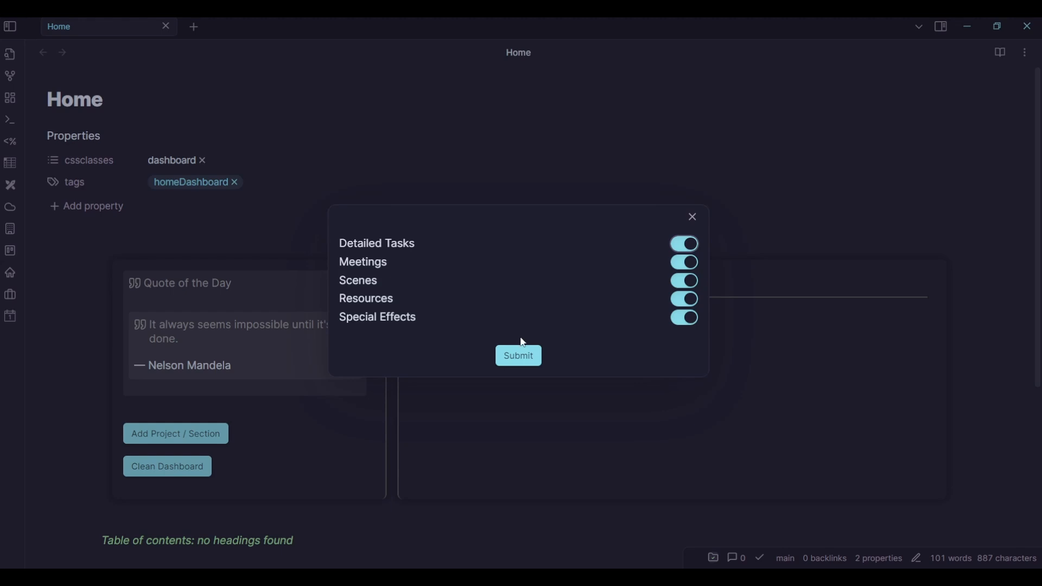
click(519, 356)
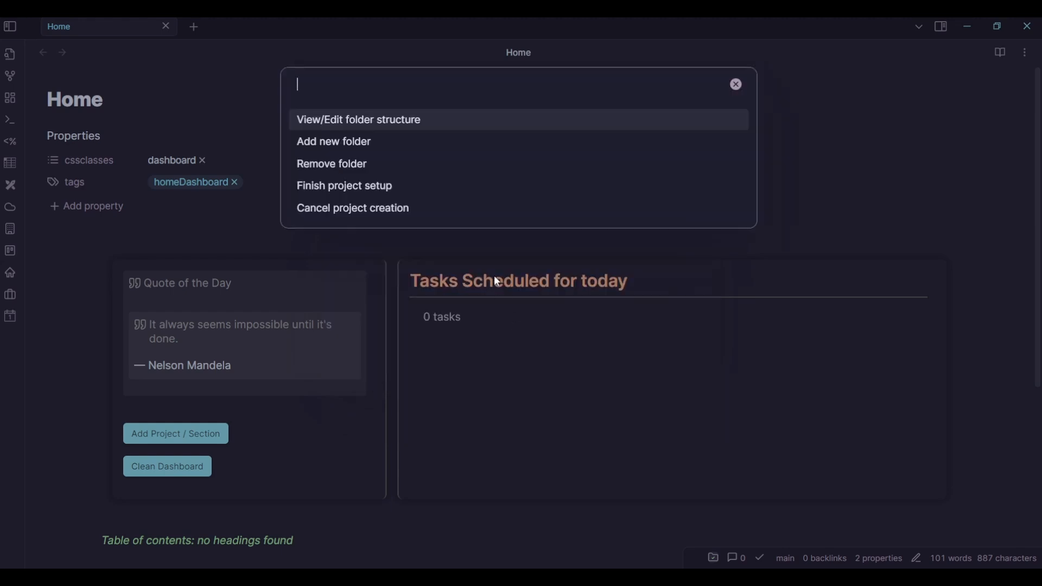
click(484, 169)
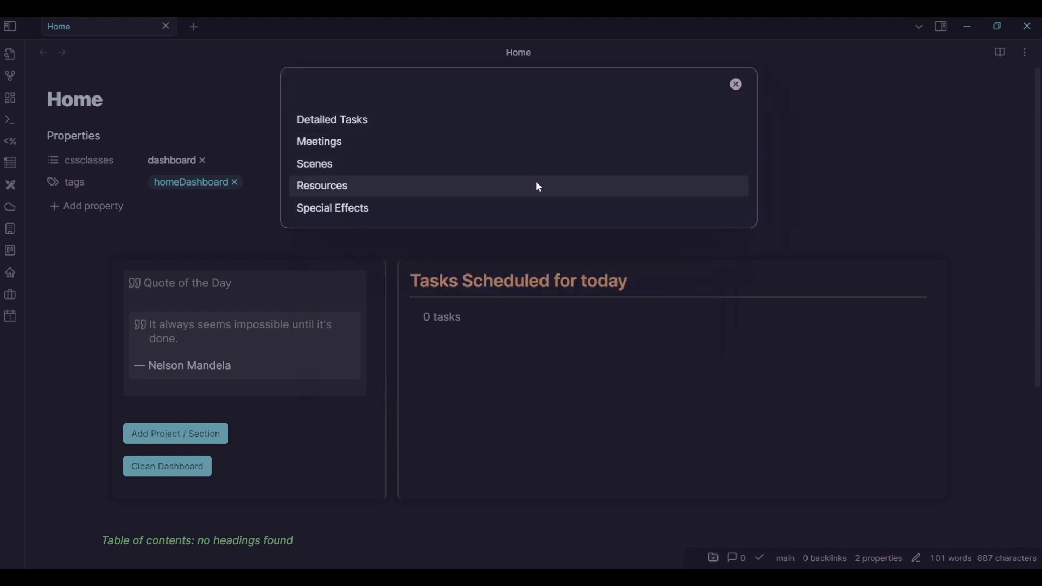
click(736, 85)
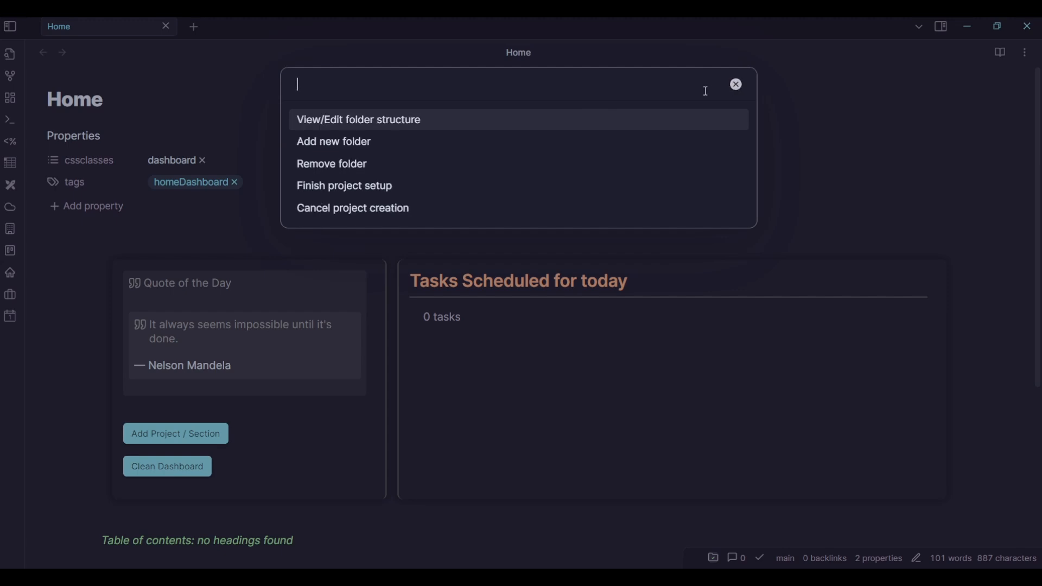
Finish the project setup and expand the Short Film Production folder under 1. Projects in the file list
click(472, 193)
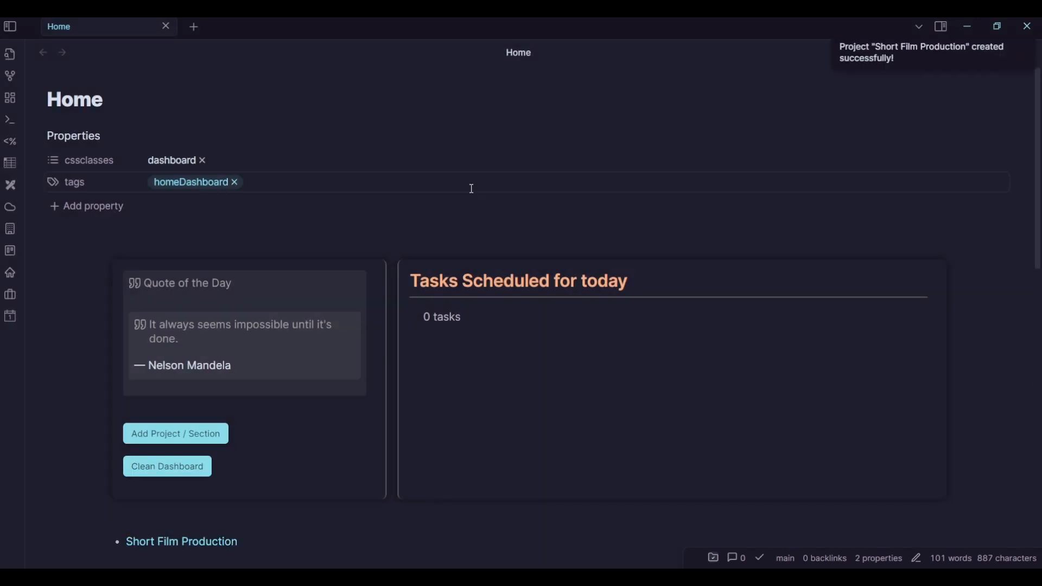
click(10, 27)
click(43, 98)
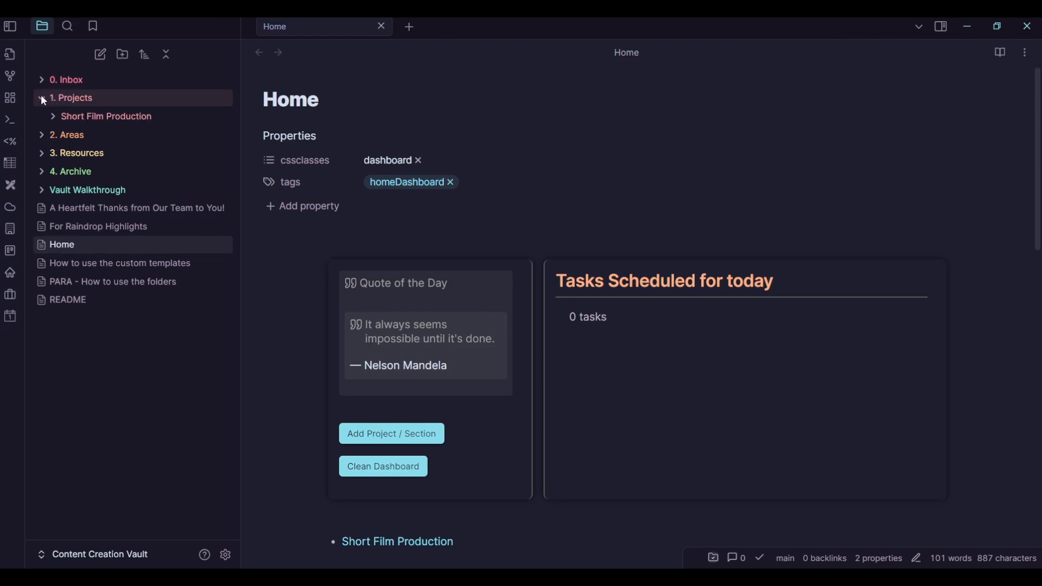
click(53, 115)
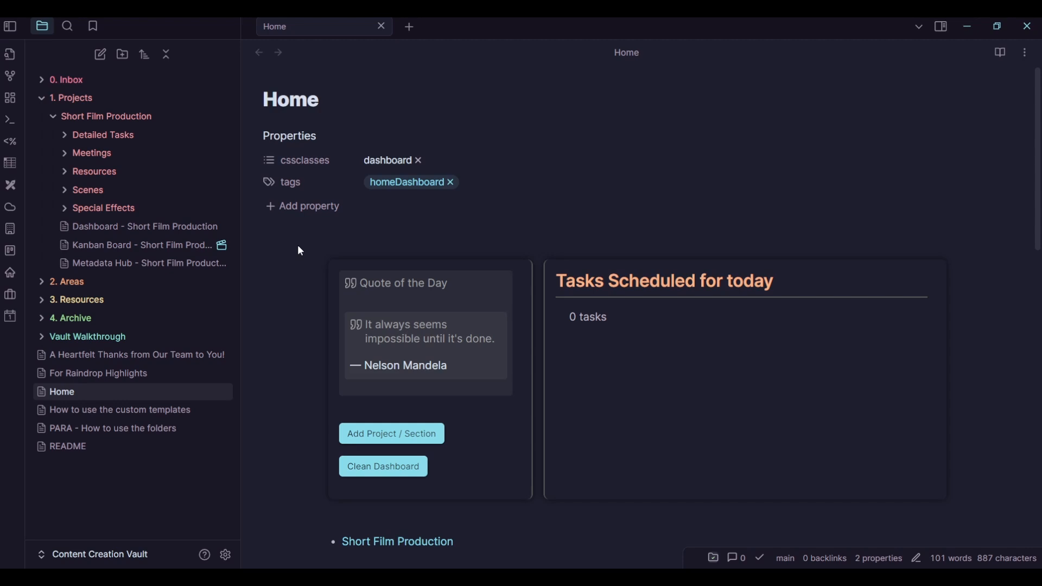
Create a note titled "Some random note for dashboard" in the project's Special Effects folder
scroll(299, 250, down, 4)
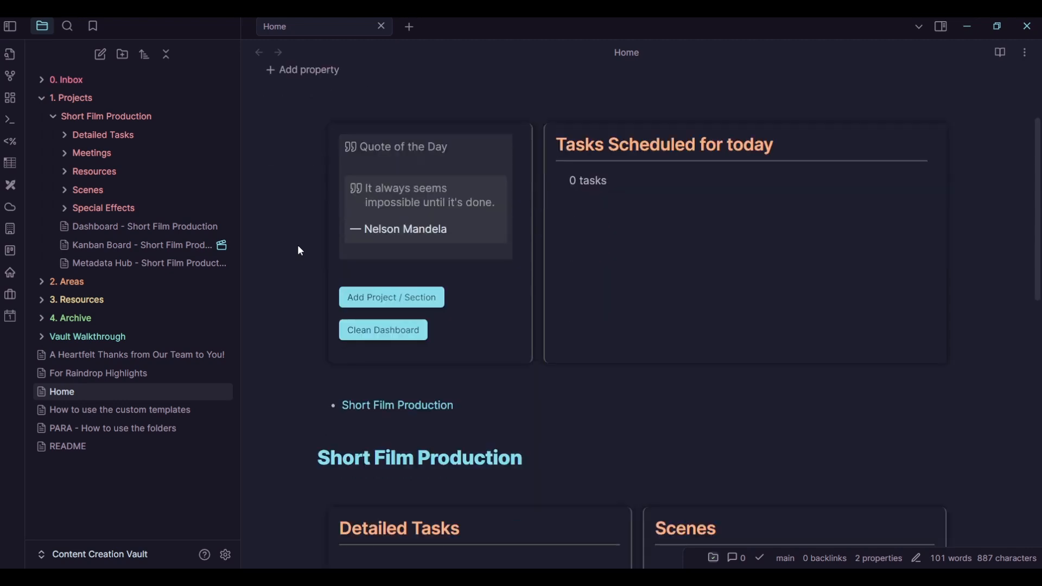
scroll(300, 251, down, 5)
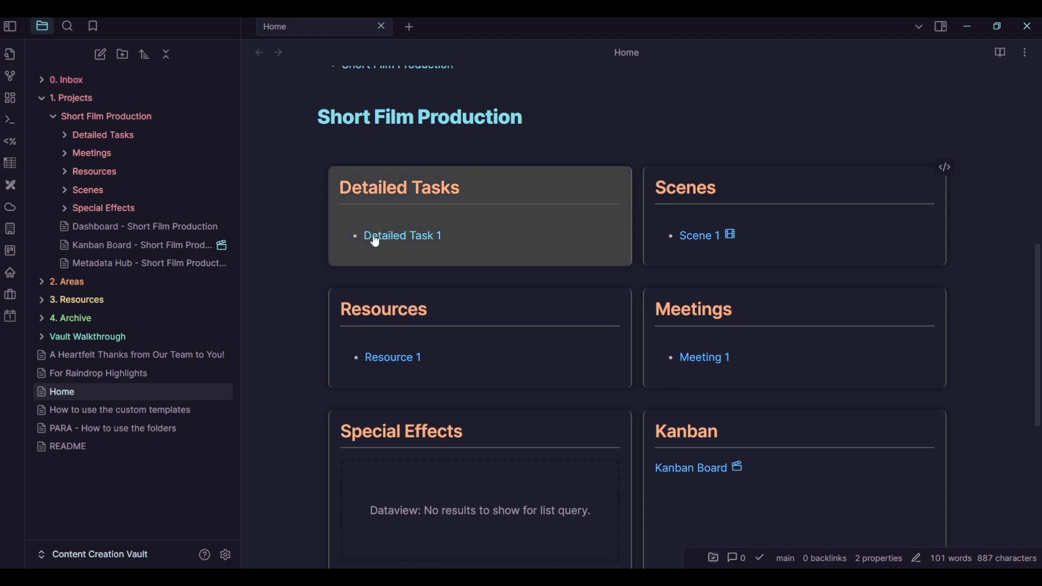
scroll(291, 363, down, 1)
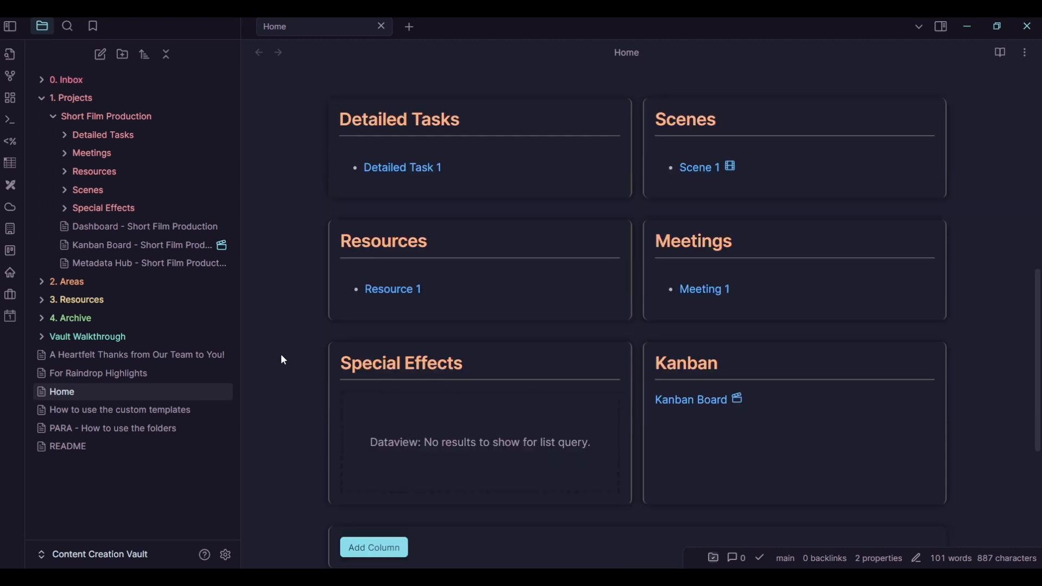
right_click(103, 207)
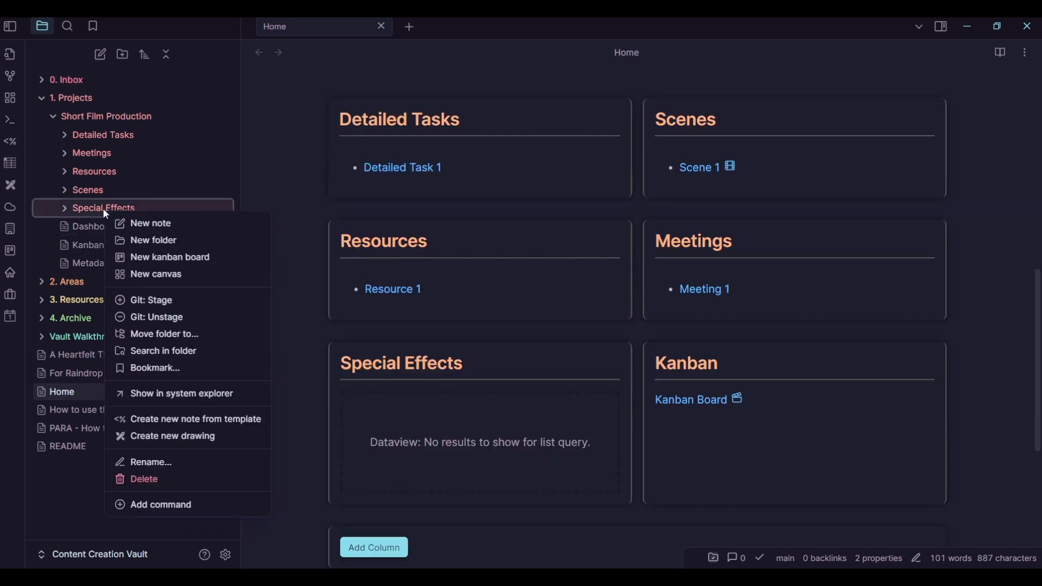
click(135, 223)
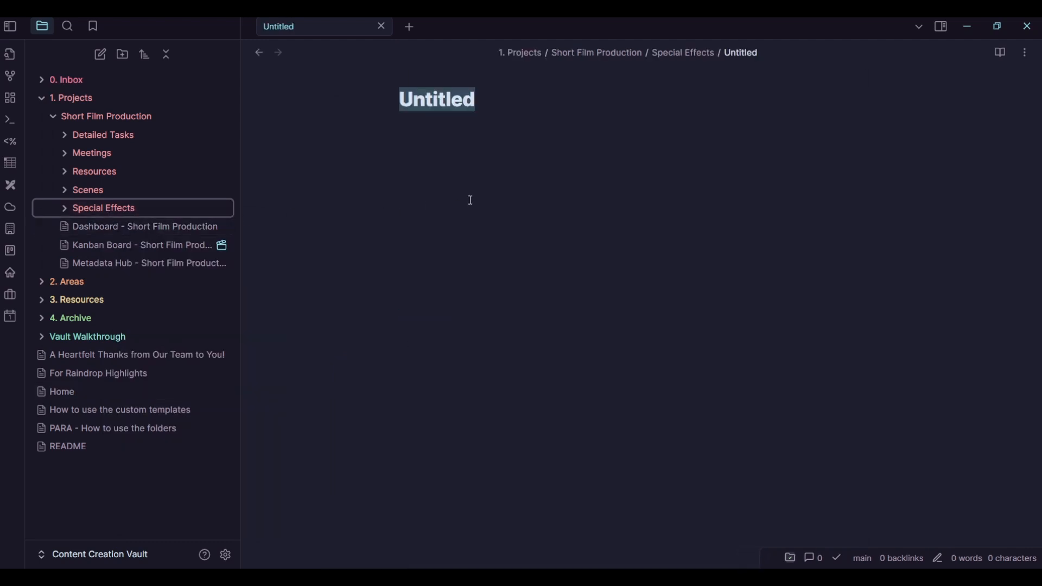
key(Return)
double_click(447, 99)
text(Some rand)
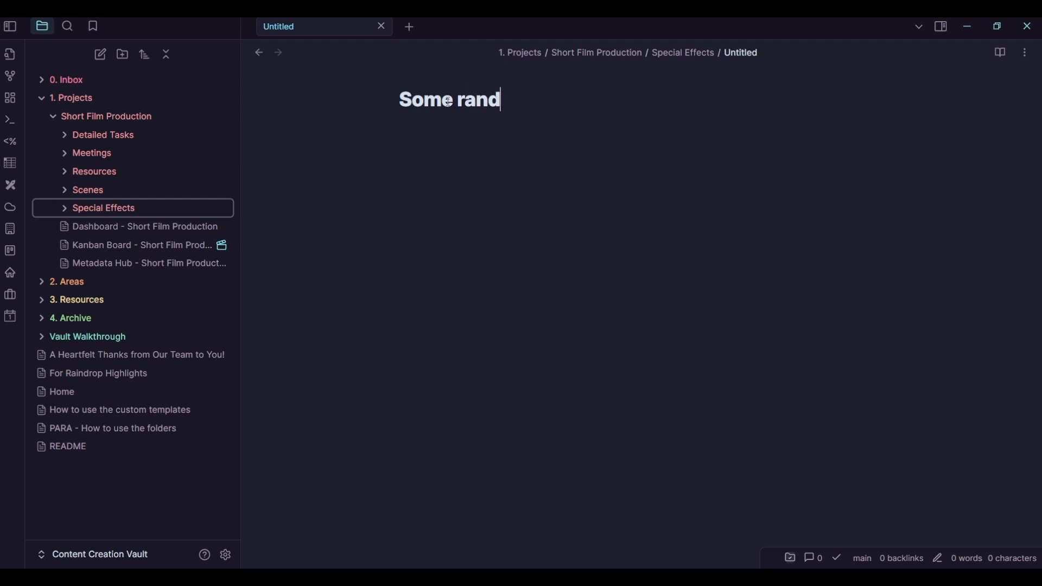
text(om note for dashboard)
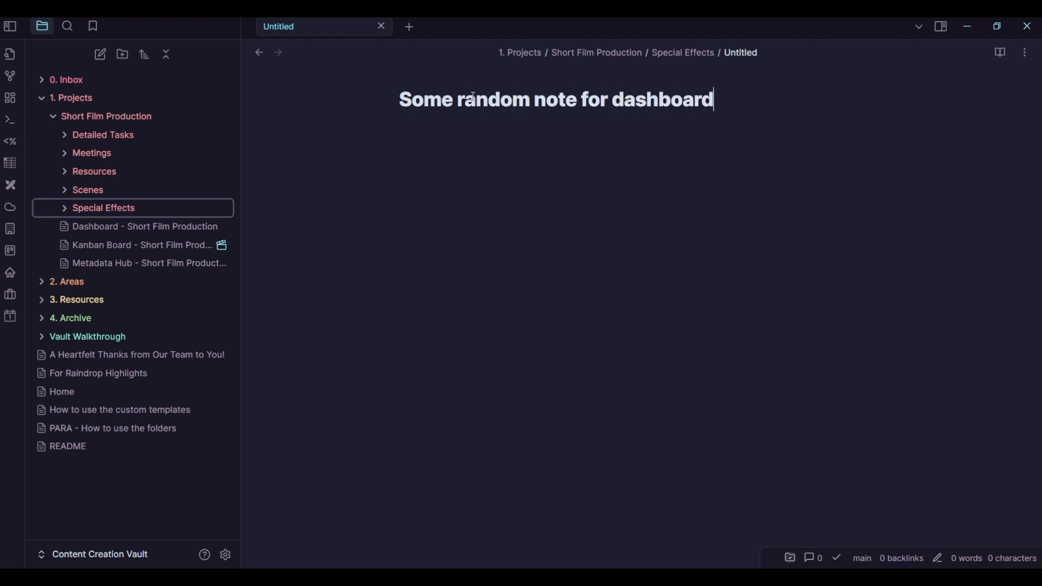
key(Return)
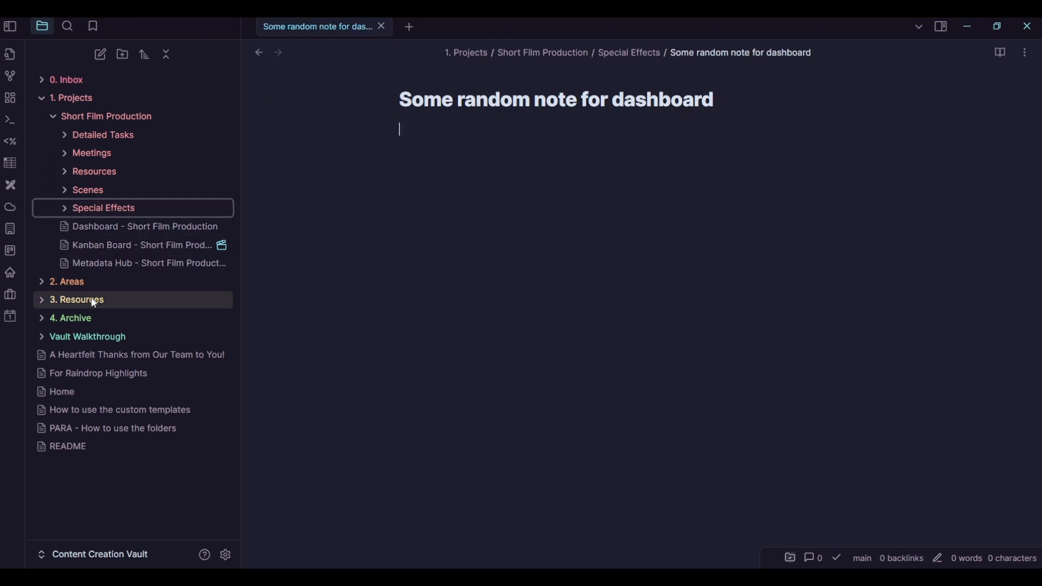
Return to the Home note and check the Special Effects section and other Short Film Production sections
click(79, 389)
scroll(412, 329, down, 10)
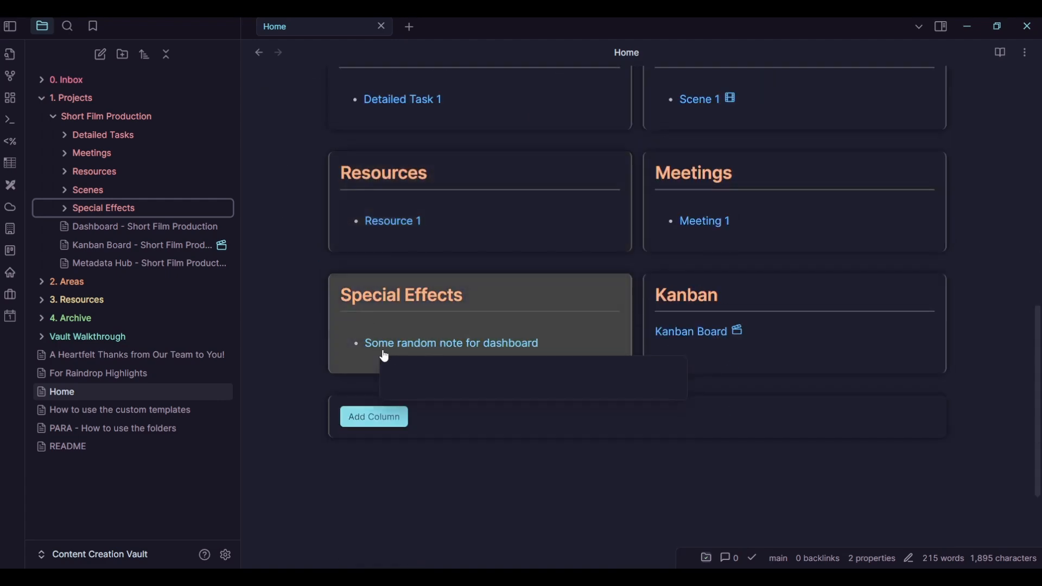
scroll(317, 359, up, 6)
scroll(319, 361, up, 1)
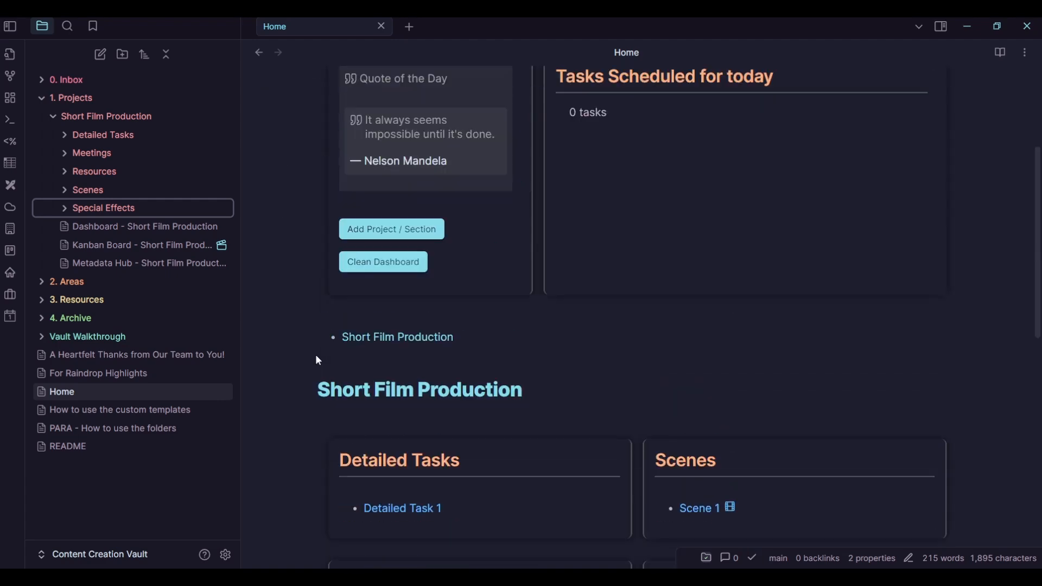
scroll(315, 354, down, 2)
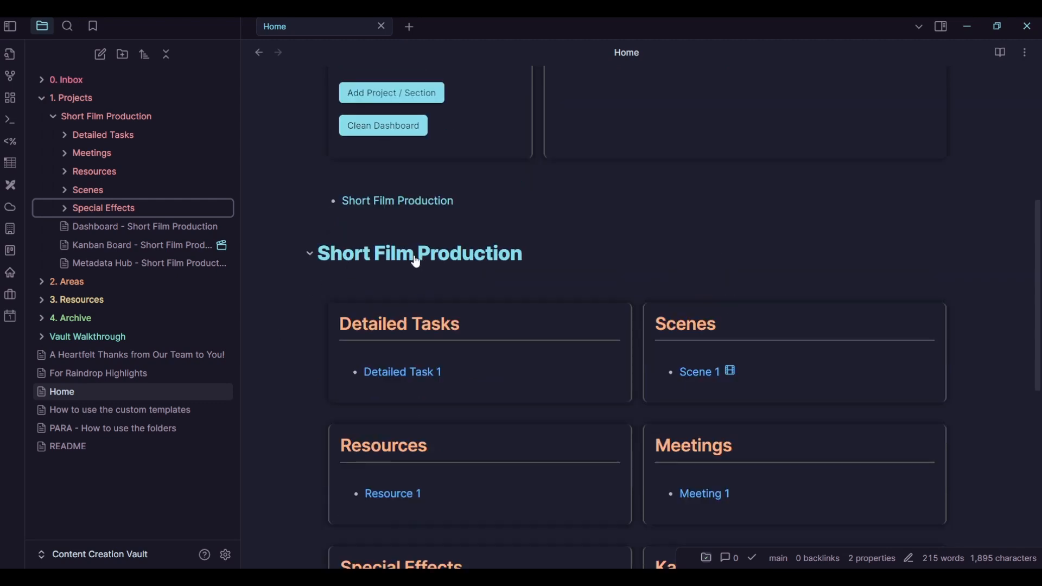
Open the "Dashboard - Short Film Production" note in a new tab and view its Project Overview section
ctrl+click(135, 233)
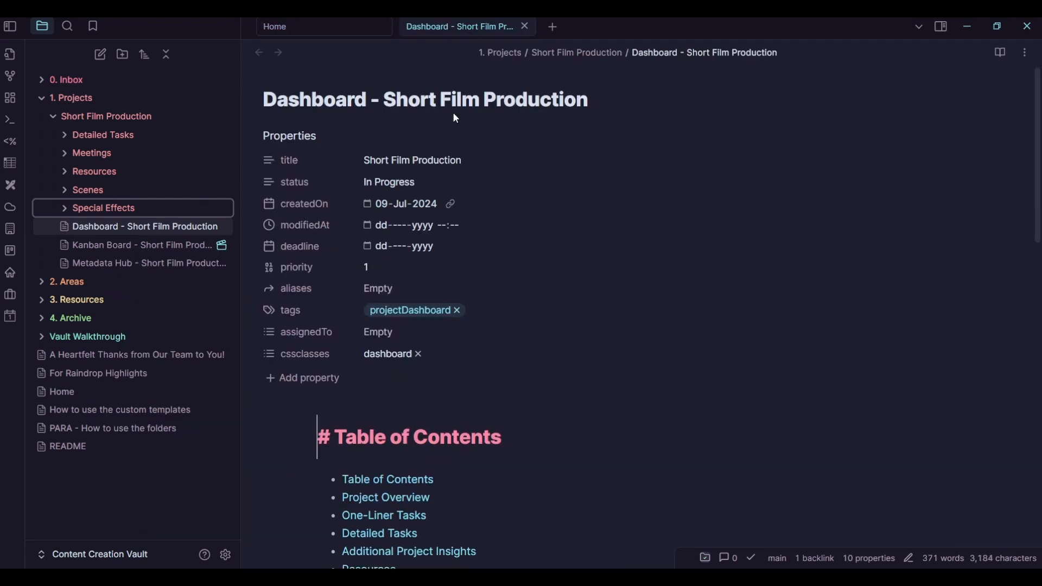
scroll(394, 429, down, 1)
scroll(394, 432, down, 2)
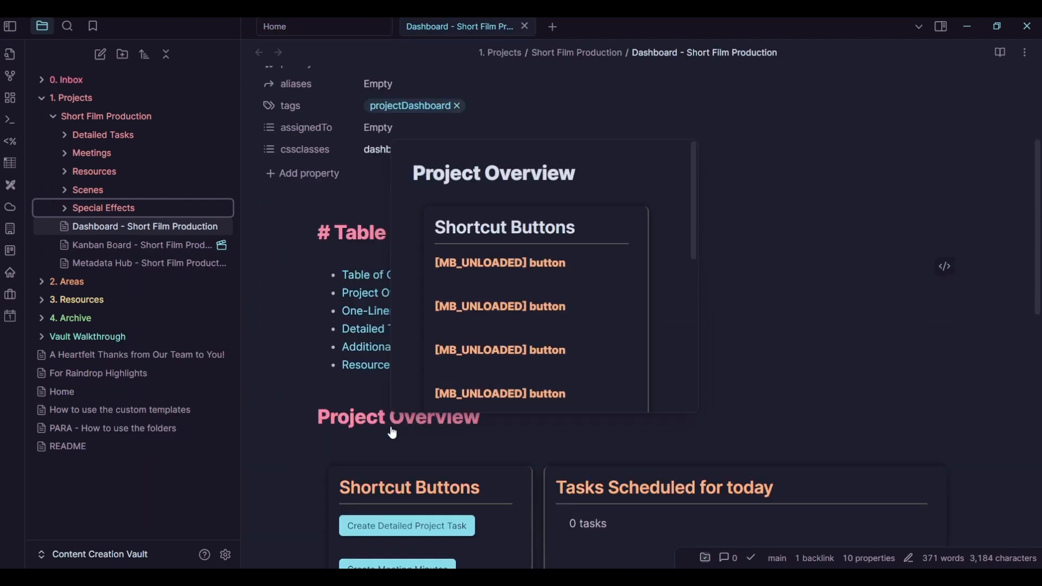
scroll(272, 392, down, 5)
scroll(275, 398, up, 1)
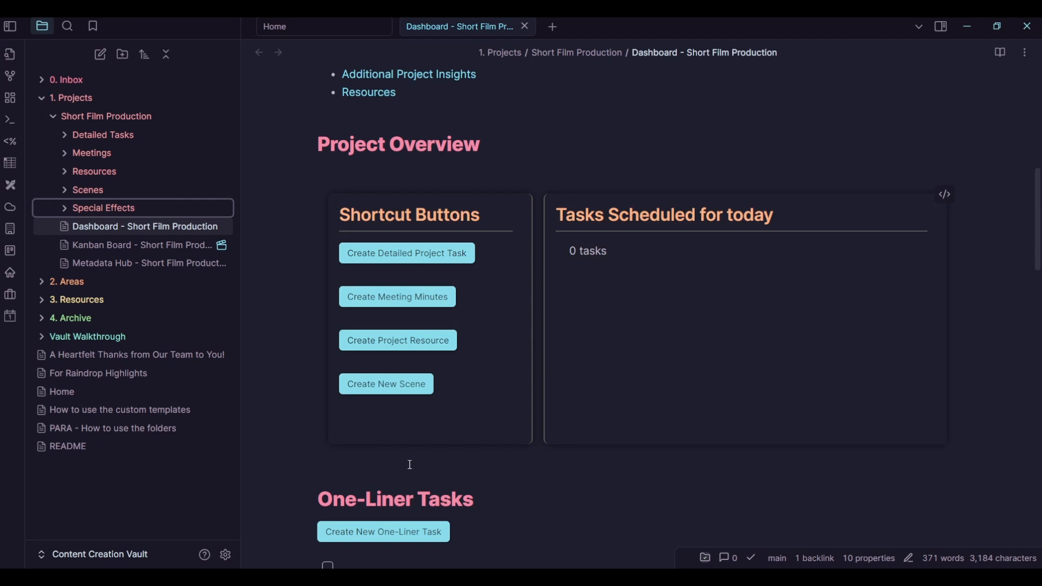
Create a one-liner task "Call catering for tomorrow's shoot" on the project dashboard, scheduled for today
scroll(410, 465, down, 2)
click(373, 431)
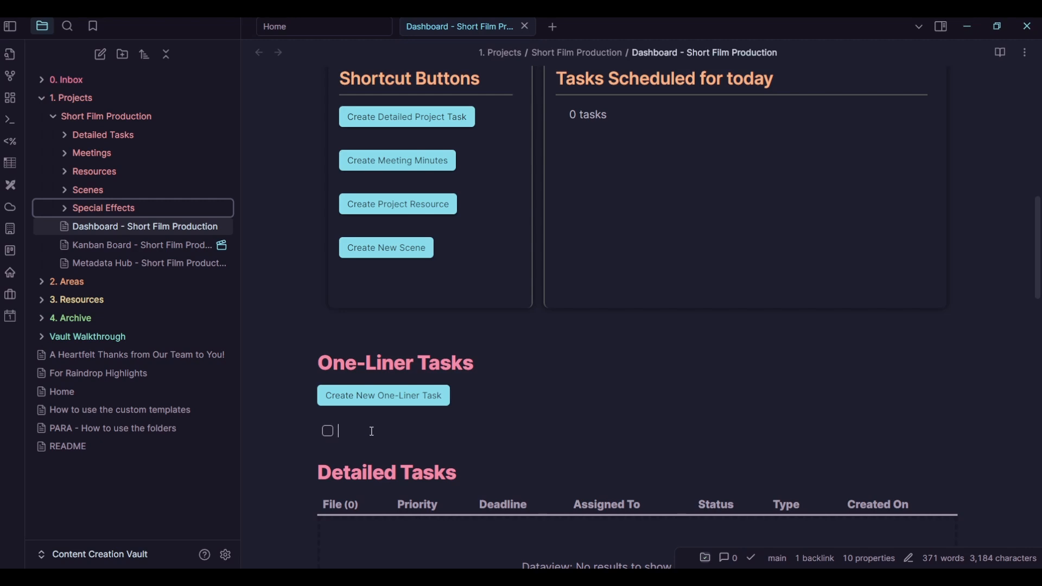
click(405, 404)
text(C)
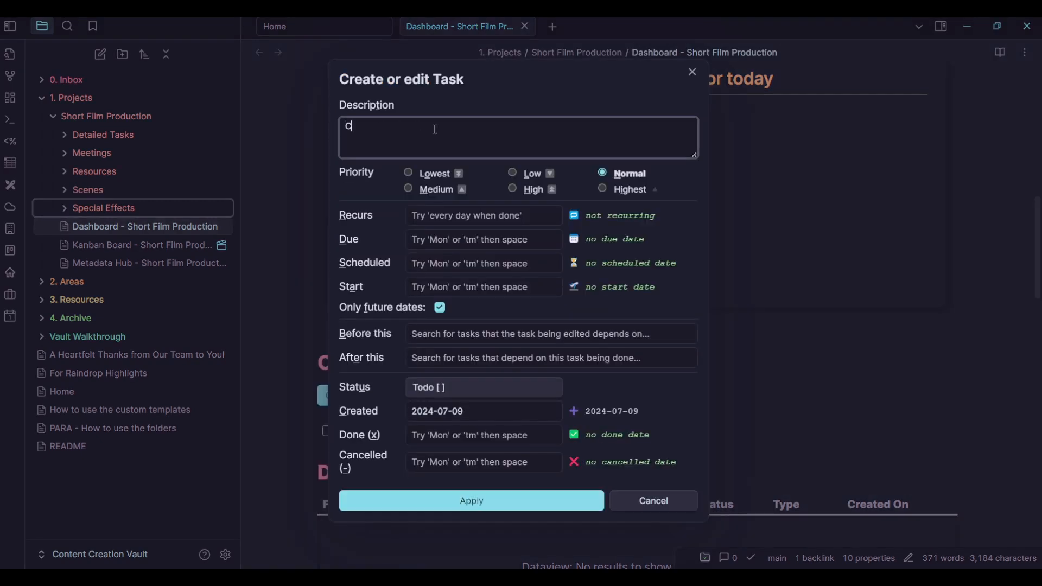
text(all catering for tomorrow's shoot)
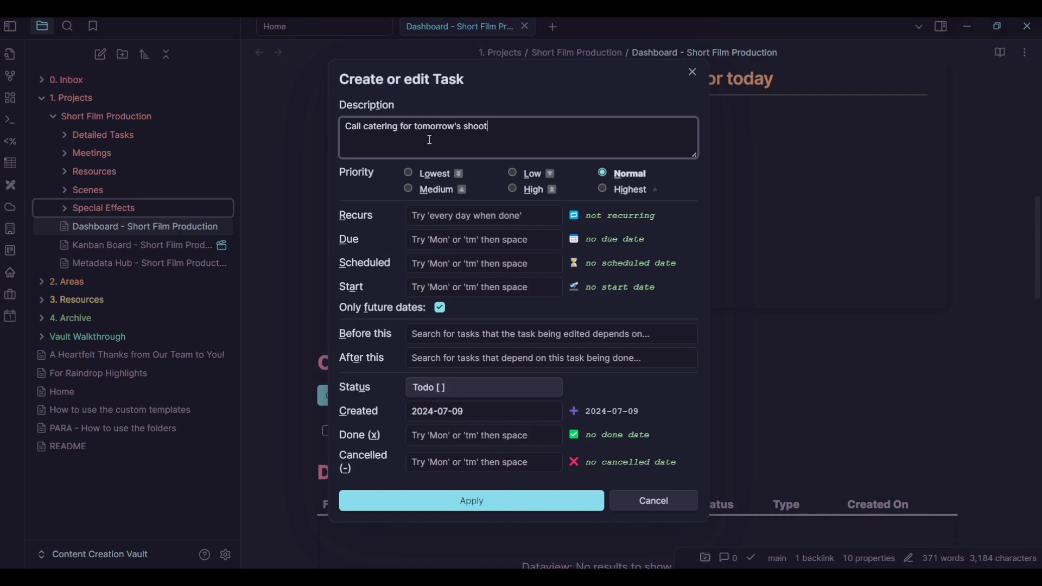
click(439, 261)
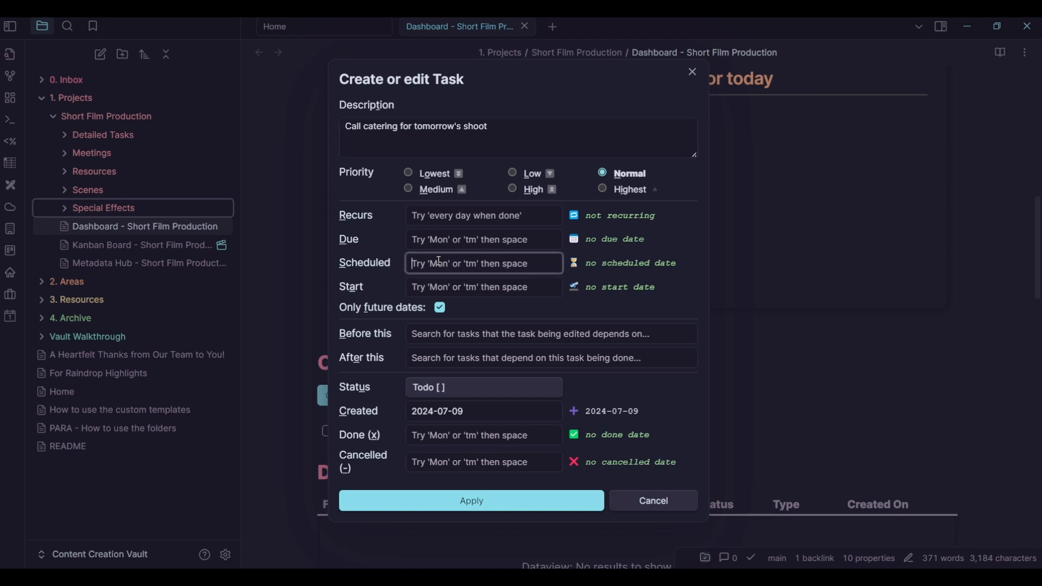
text(today)
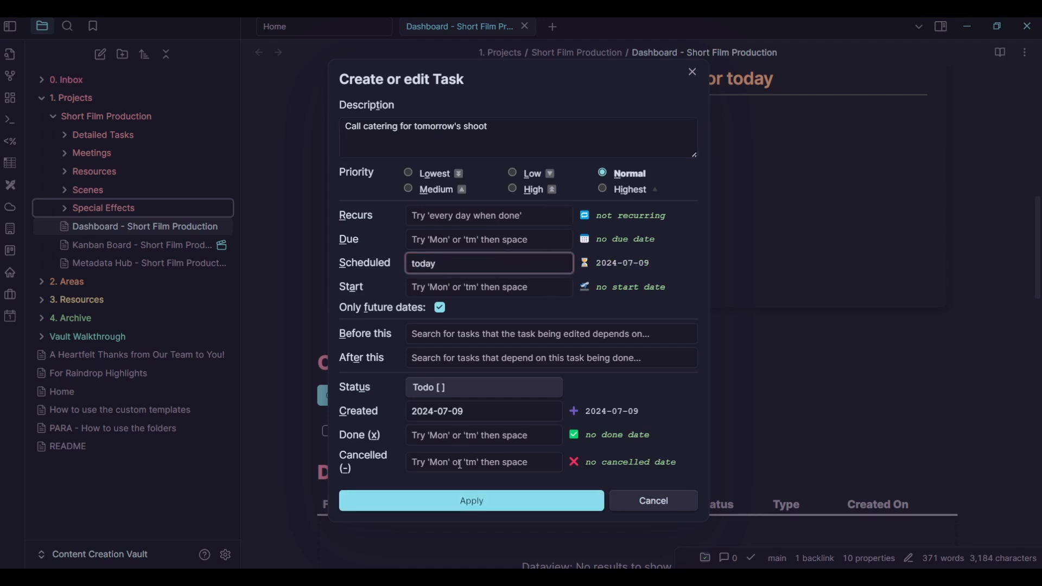
click(457, 503)
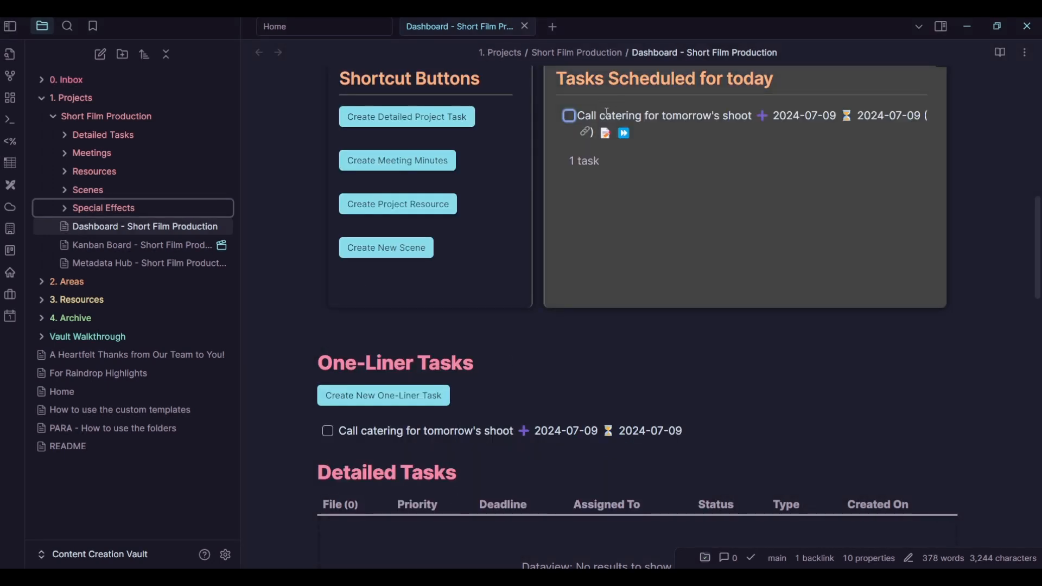
Check the tasks scheduled for today and look through the remaining project dashboard sections, including Additional Project Insights
scroll(665, 221, up, 1)
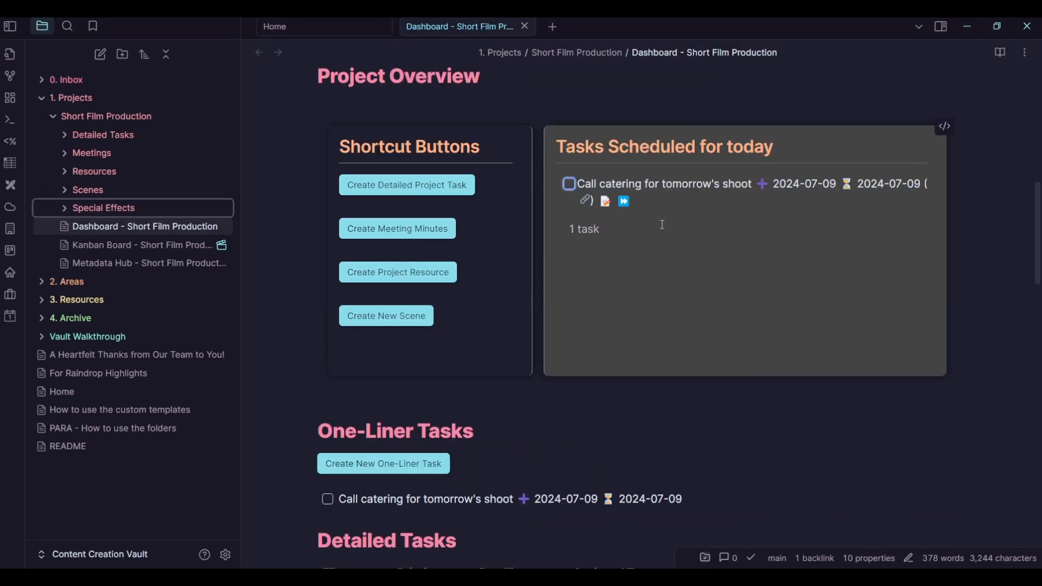
drag(1036, 232, 1030, 313)
scroll(960, 350, down, 4)
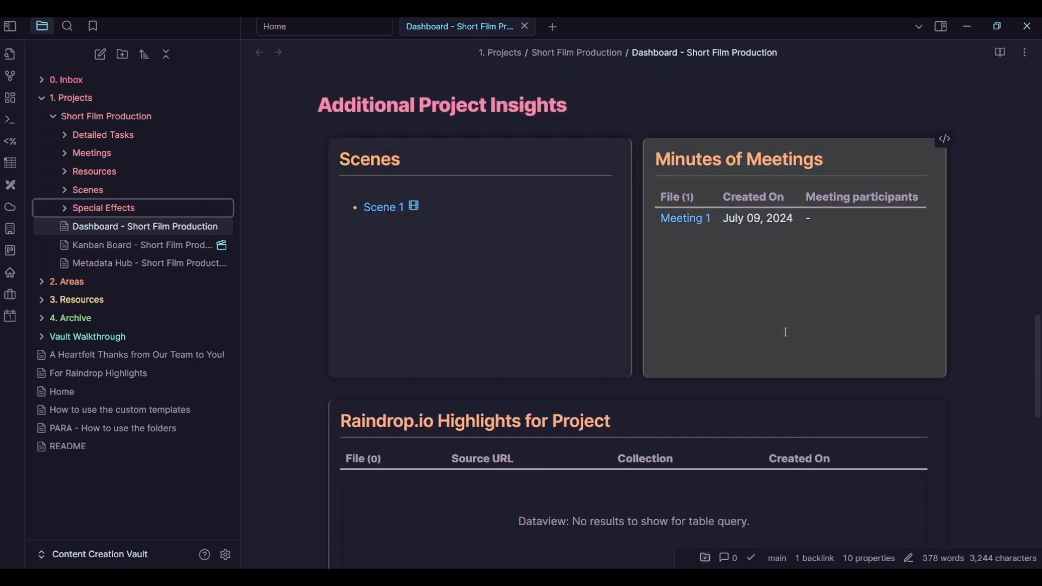
drag(1036, 354, 1041, 480)
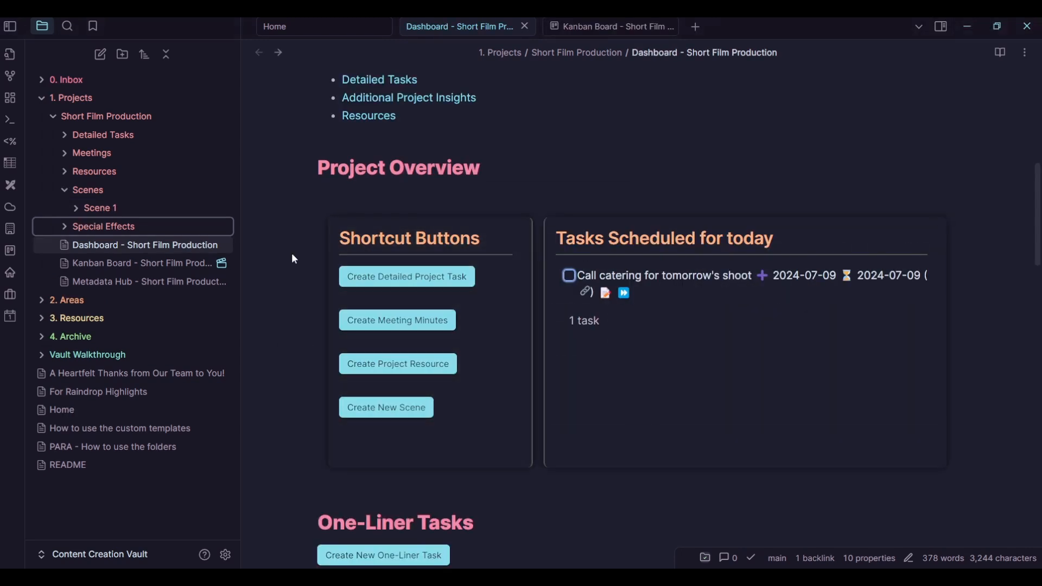
Check the project's Kanban board, return to the project dashboard and create a new scene named "Opening Scene"
click(615, 25)
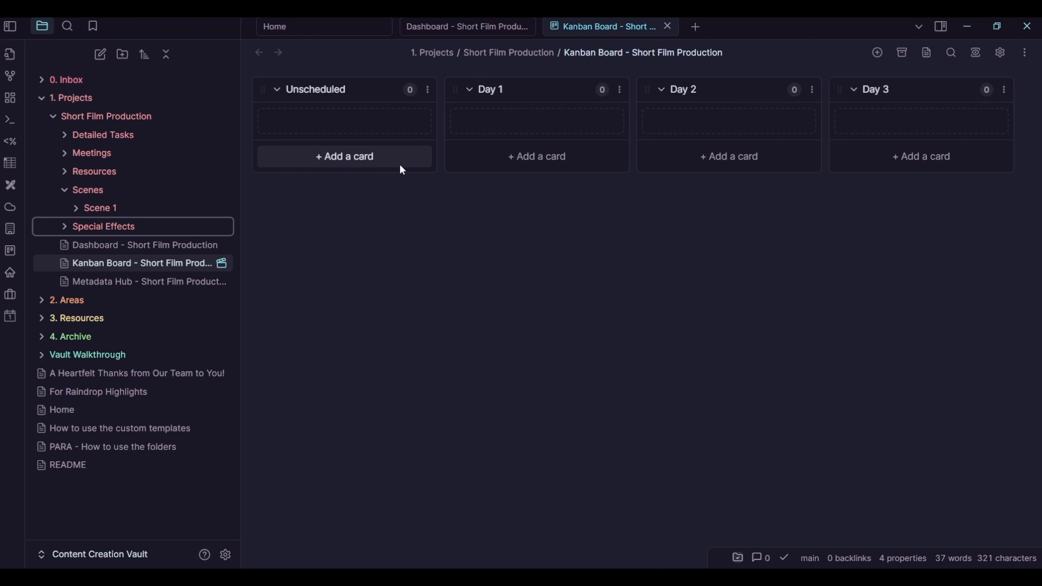
click(459, 30)
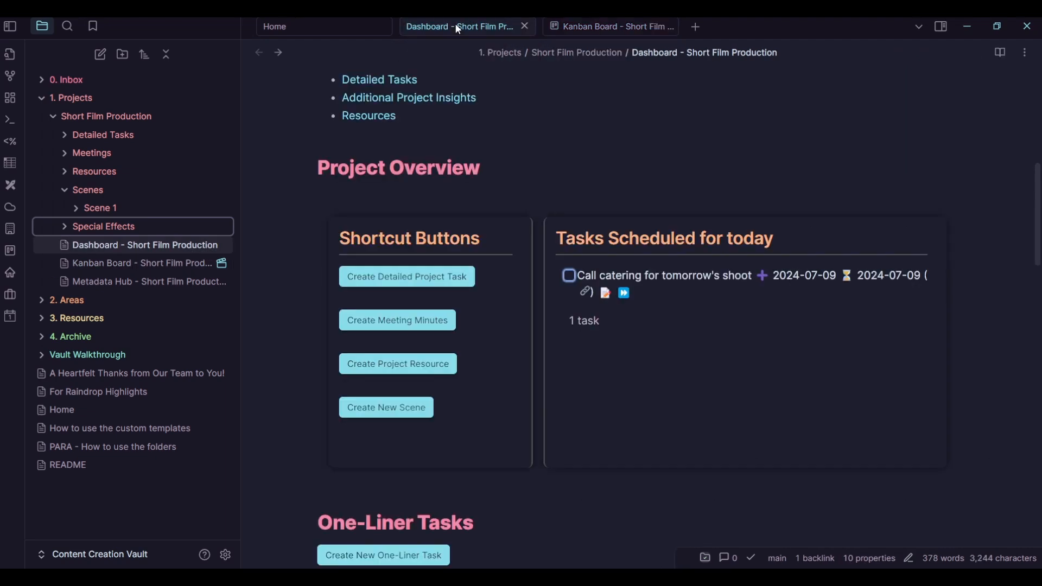
click(391, 409)
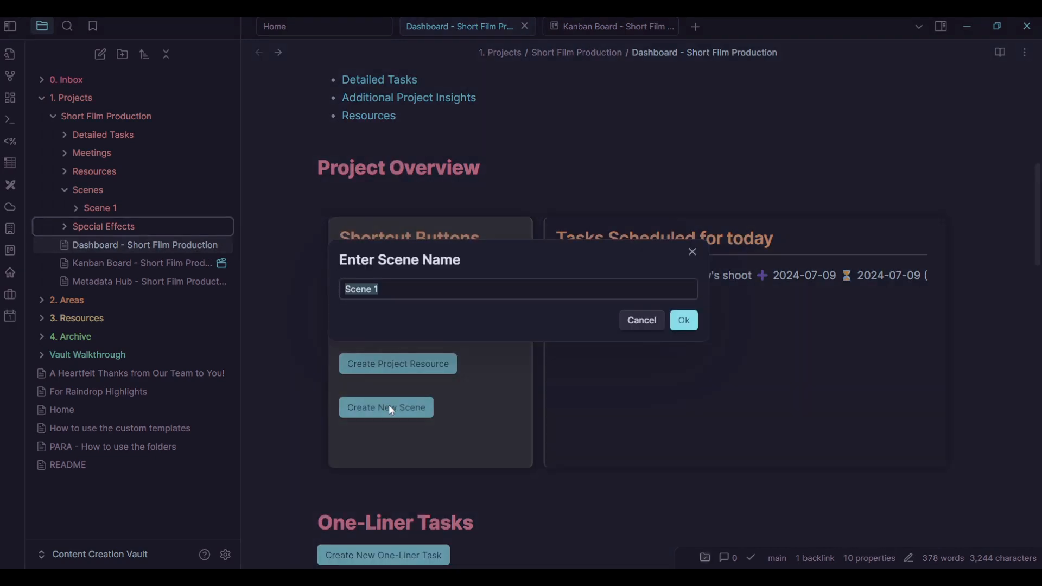
text(Op)
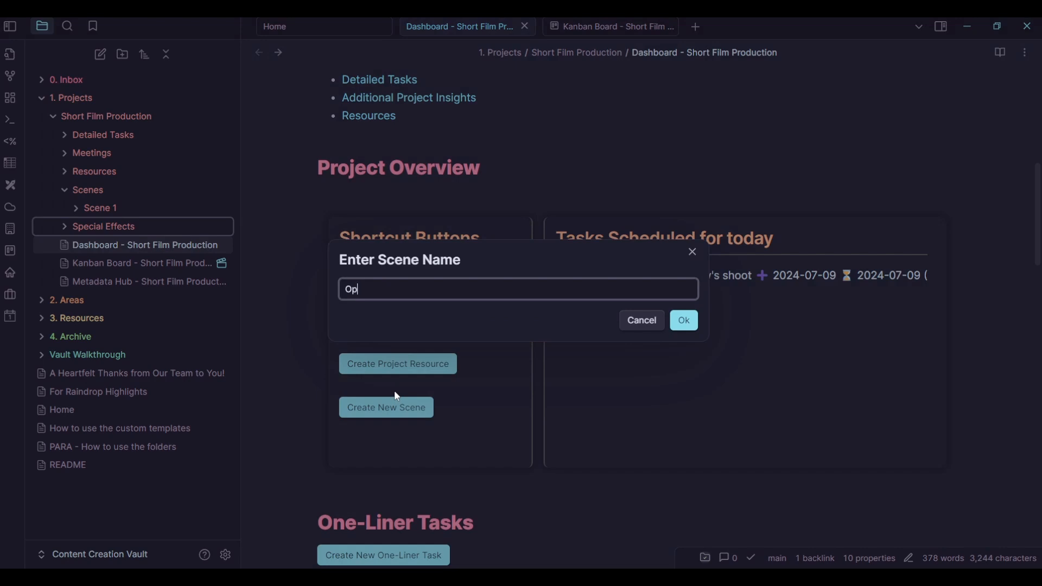
text(ening Scene)
key(Return)
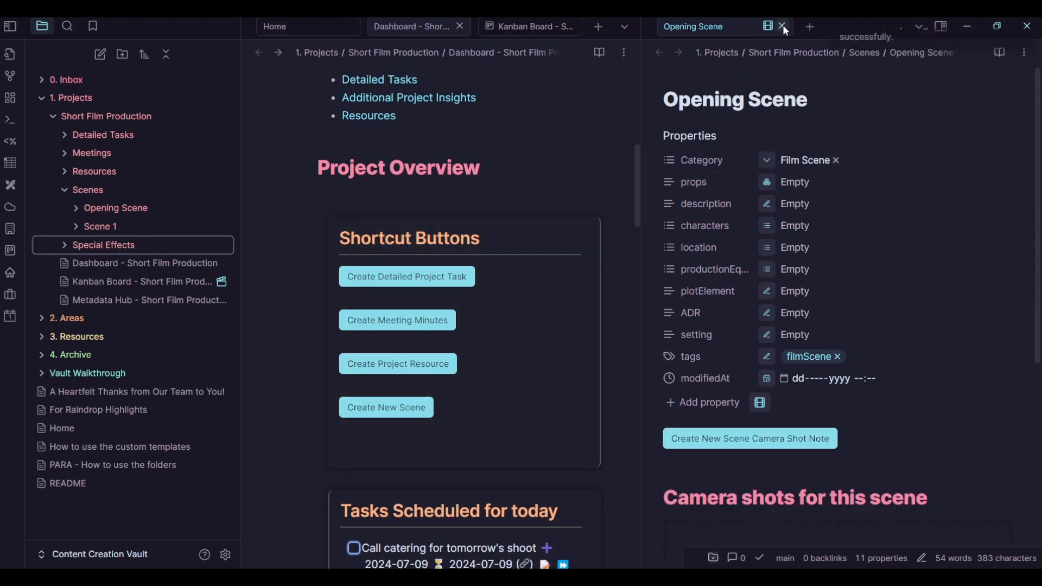
Reopen the Opening Scene note from its folder under Scenes and create the camera shot note "Wide Shot - Alley Entrance" for it
click(783, 26)
click(76, 205)
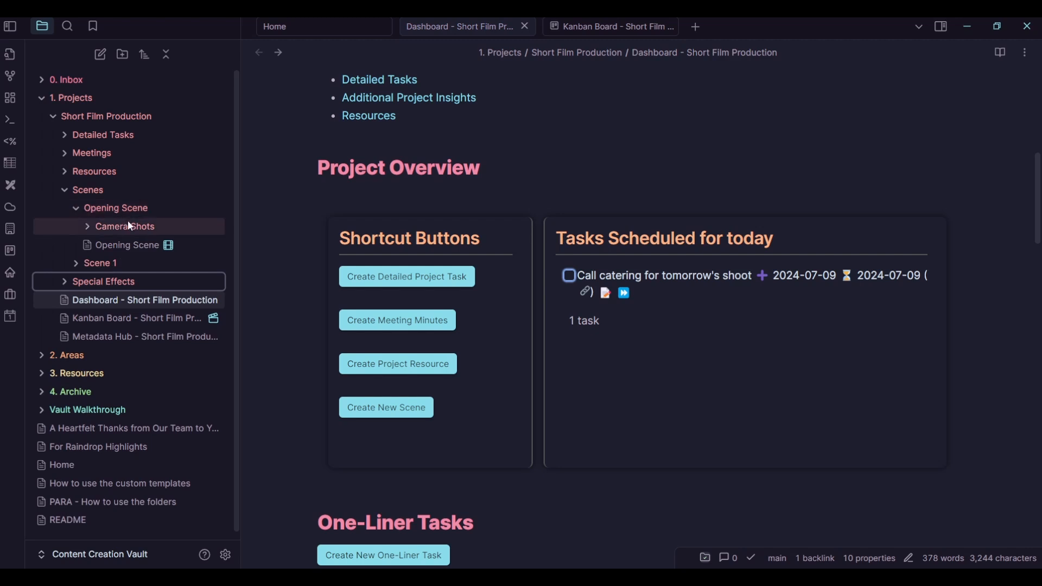
click(146, 247)
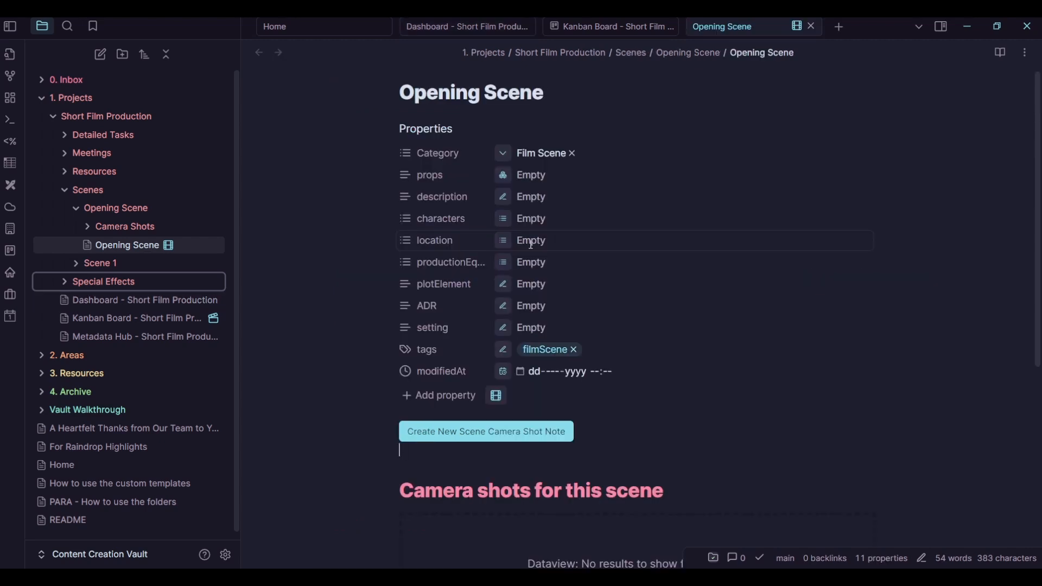
click(472, 434)
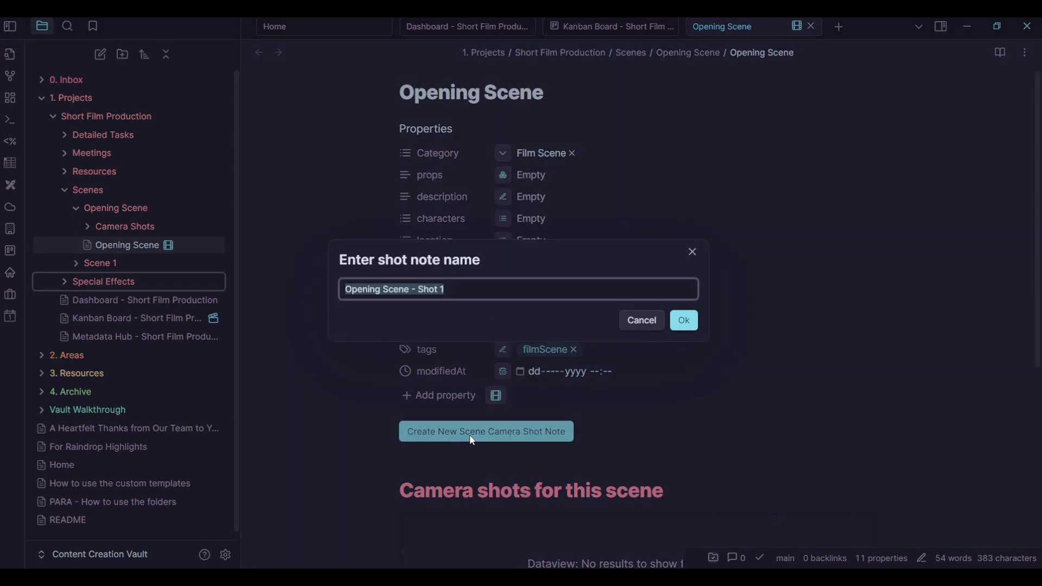
text(Wide Shot - Alley Entrance)
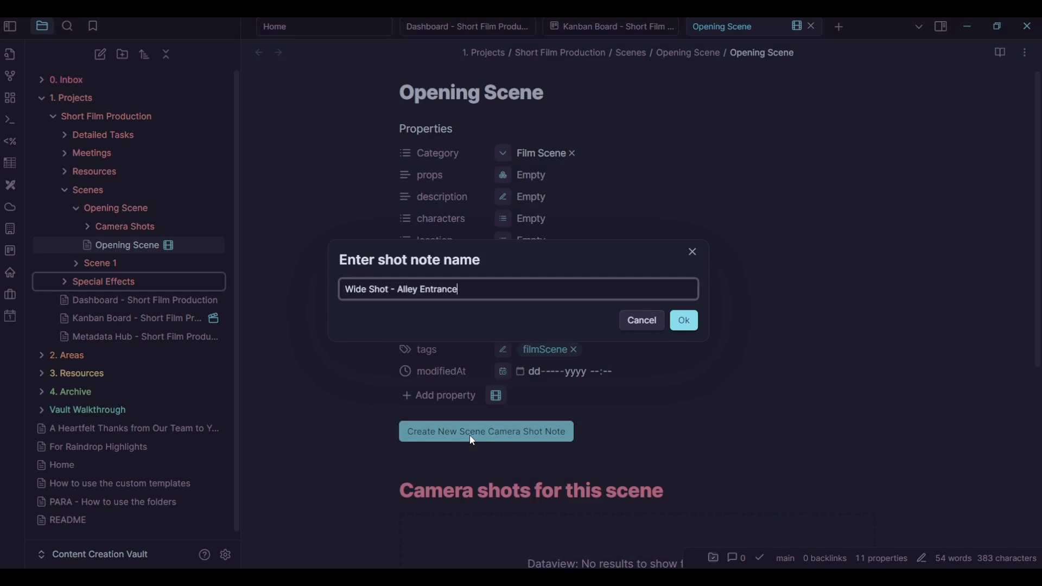
click(684, 322)
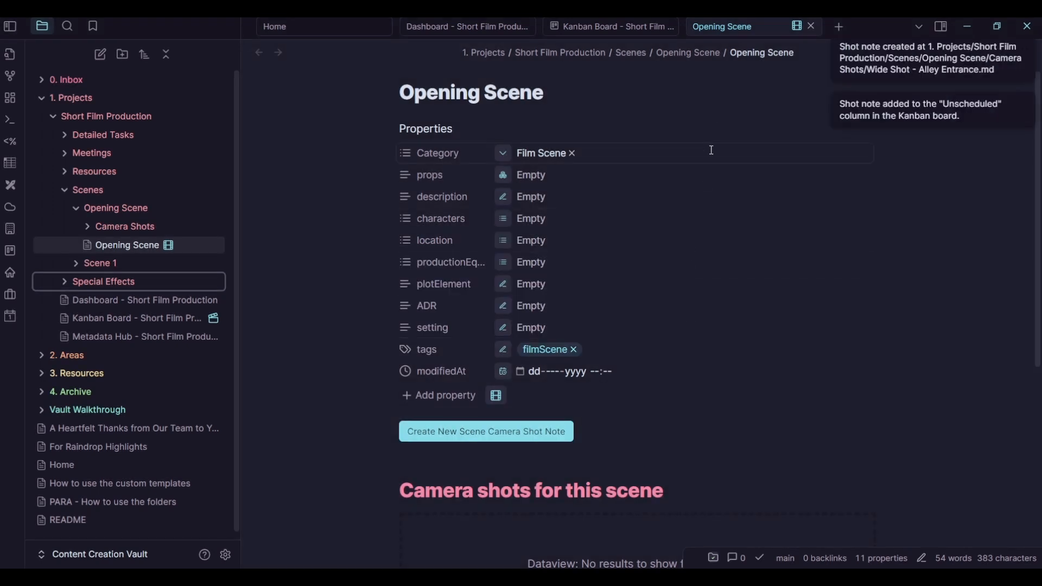
View the Wide Shot - Alley Entrance note, expand the Camera Shots folder, and check the shot's card on the Kanban board
scroll(493, 360, down, 3)
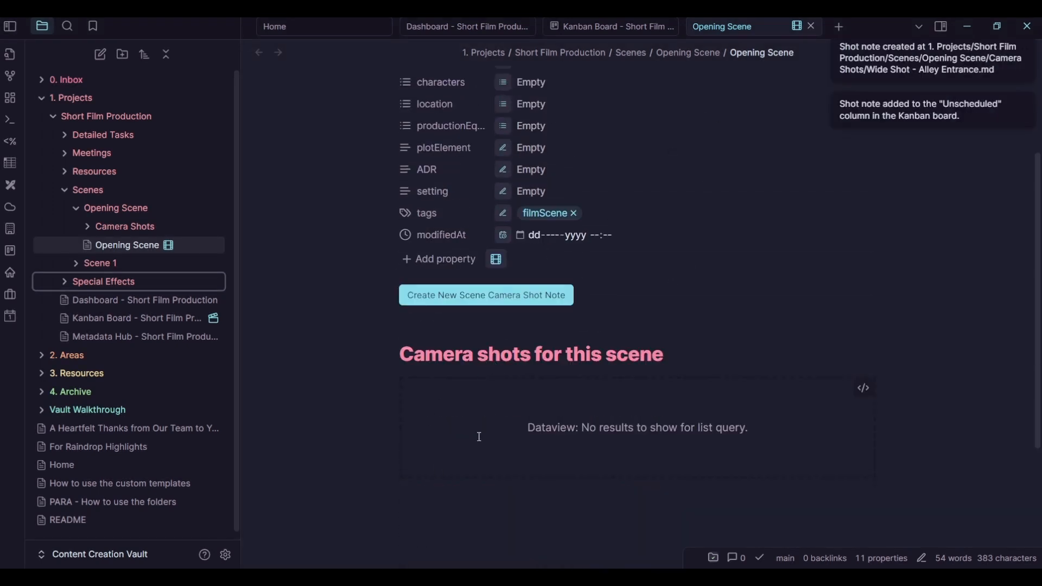
click(484, 396)
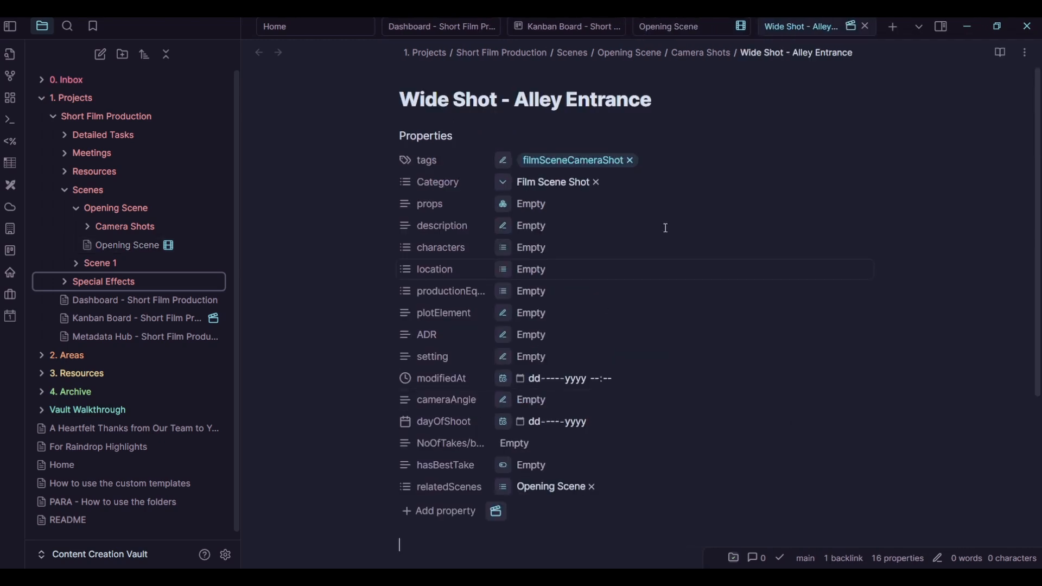
click(92, 226)
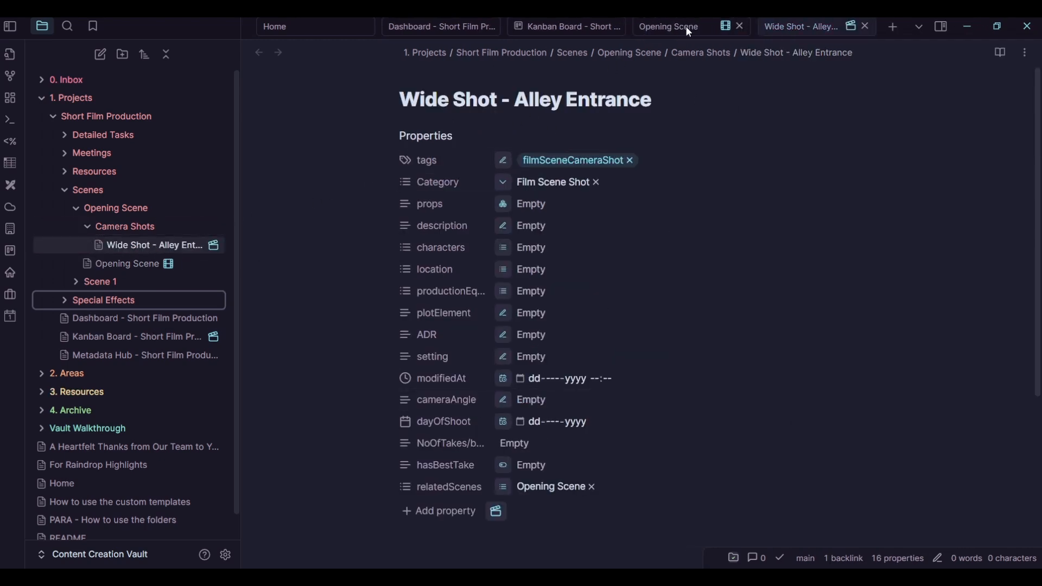
scroll(735, 174, down, 1)
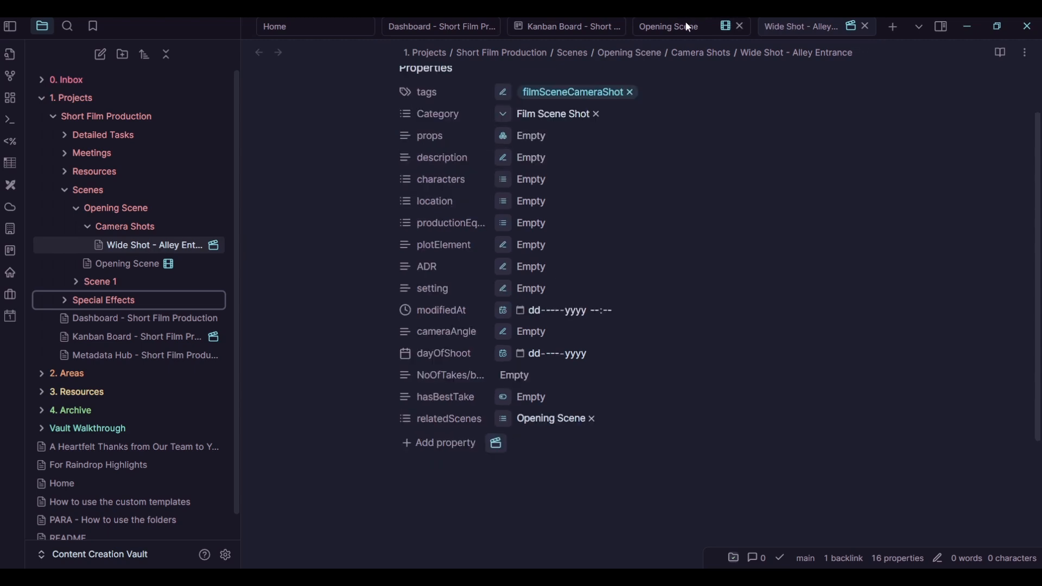
click(551, 28)
mouse_move(354, 125)
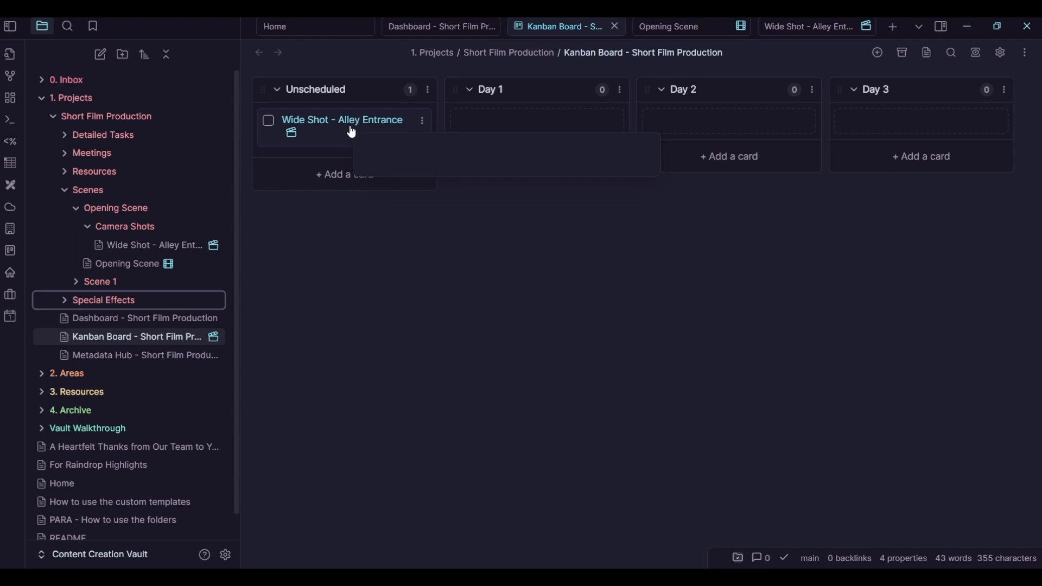
Create three more camera shot notes for the Opening Scene: "Character POV", "Close-Up on Mysterious Package" and "Close-Up on Character"
click(691, 25)
click(474, 291)
text(Character POV)
key(Return)
text(Close-Up on )
text(Mysterious Package)
key(Return)
text(Close-Up on Character)
click(688, 320)
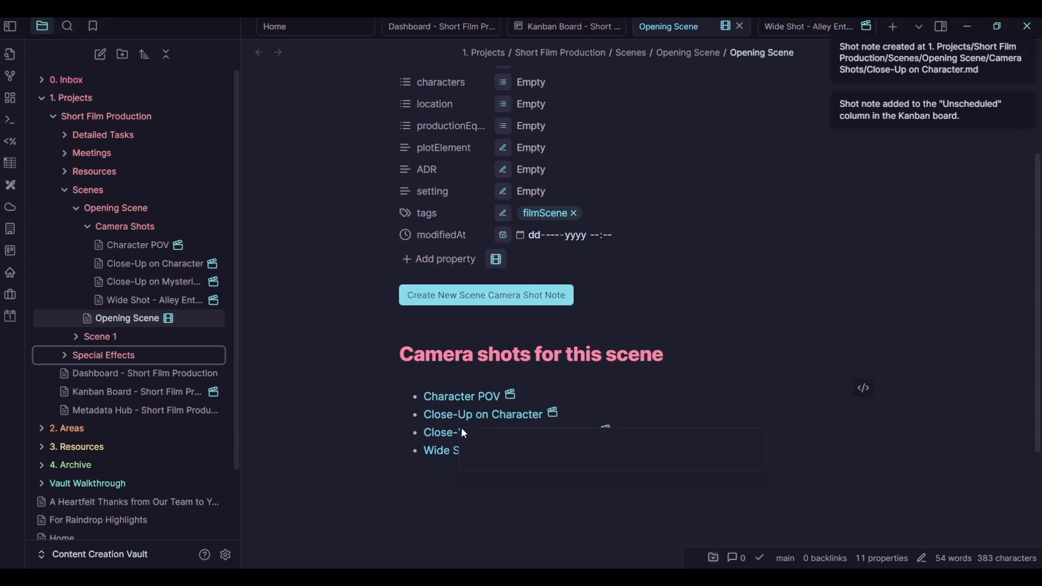
Set the setting property of the Close-Up on Character shot note to "close up" and close the note
click(431, 415)
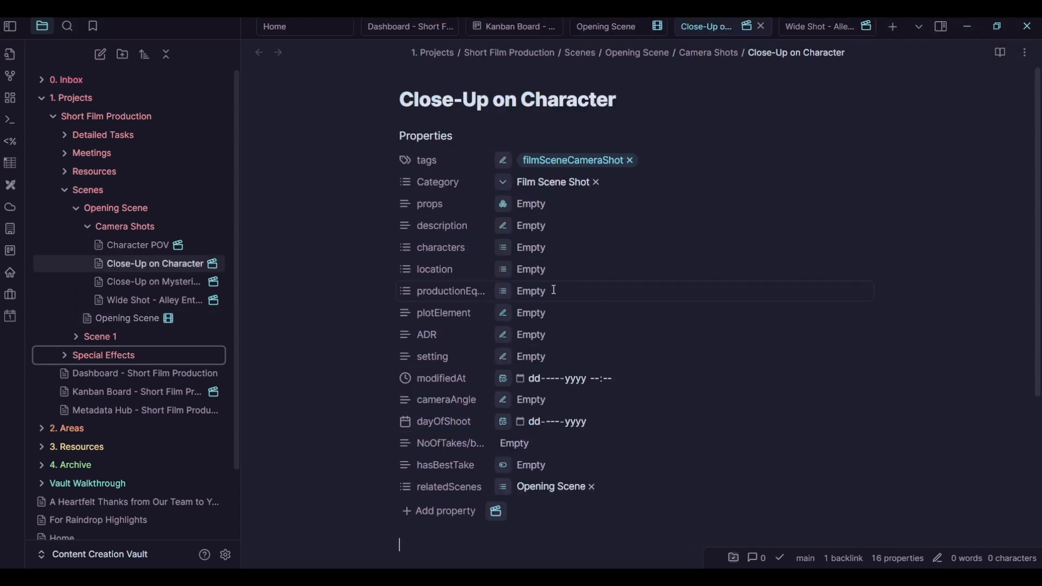
click(545, 350)
text(close up)
key(Return)
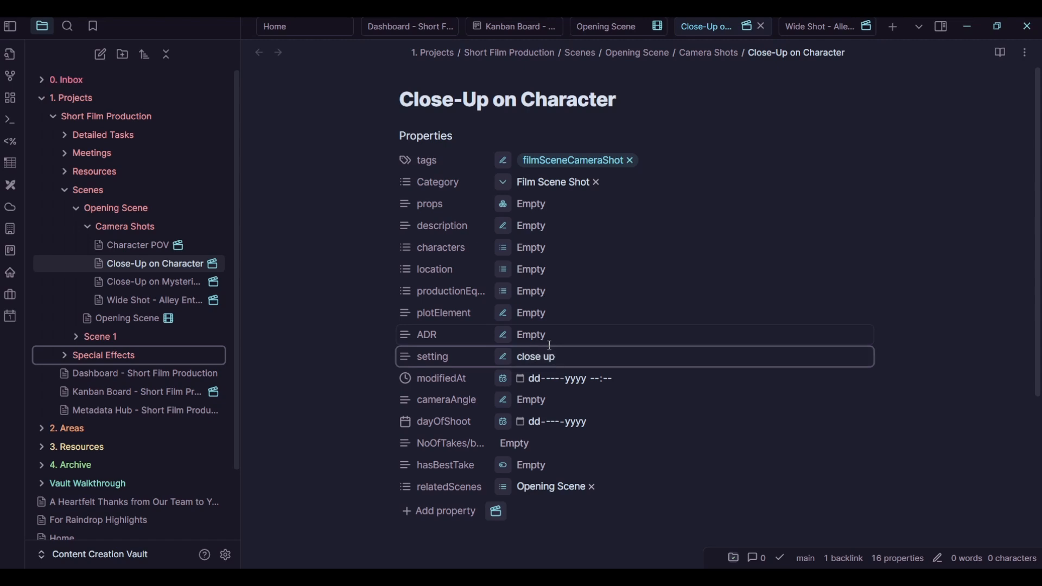
click(762, 27)
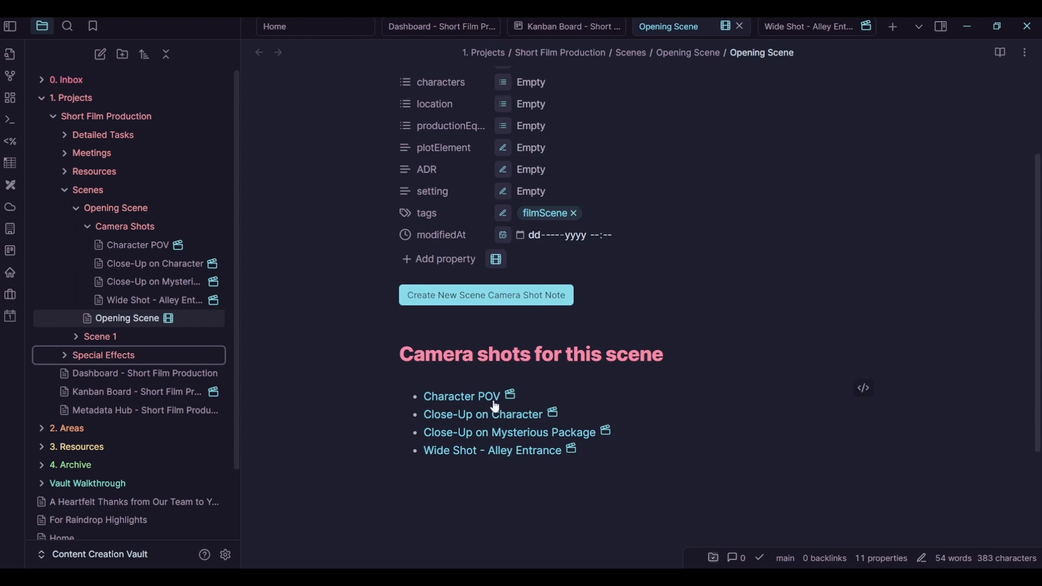
Set the setting property of the Close-Up on Mysterious Package note to "close up", and close both open shot notes
click(525, 438)
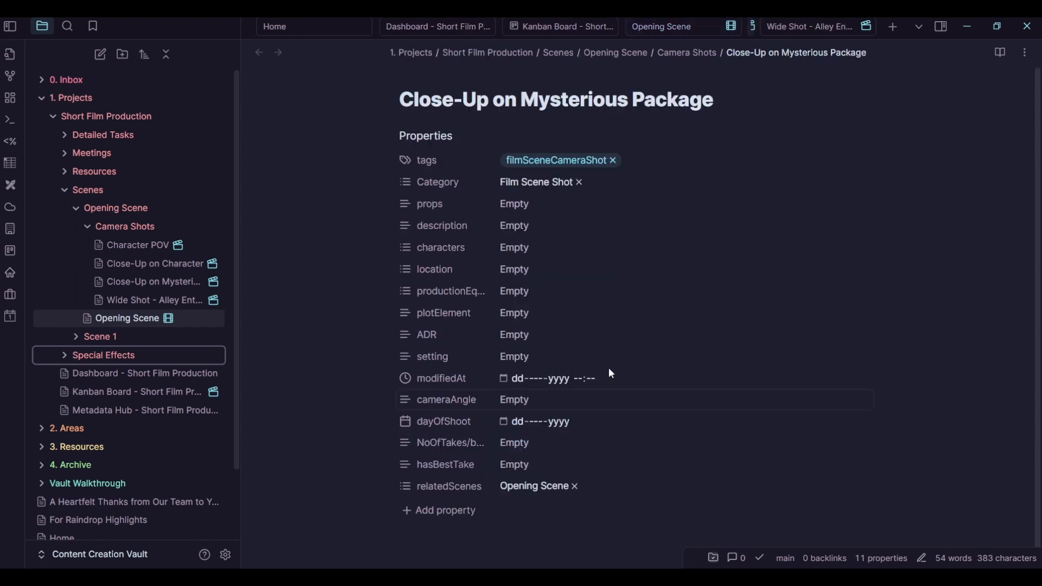
click(616, 359)
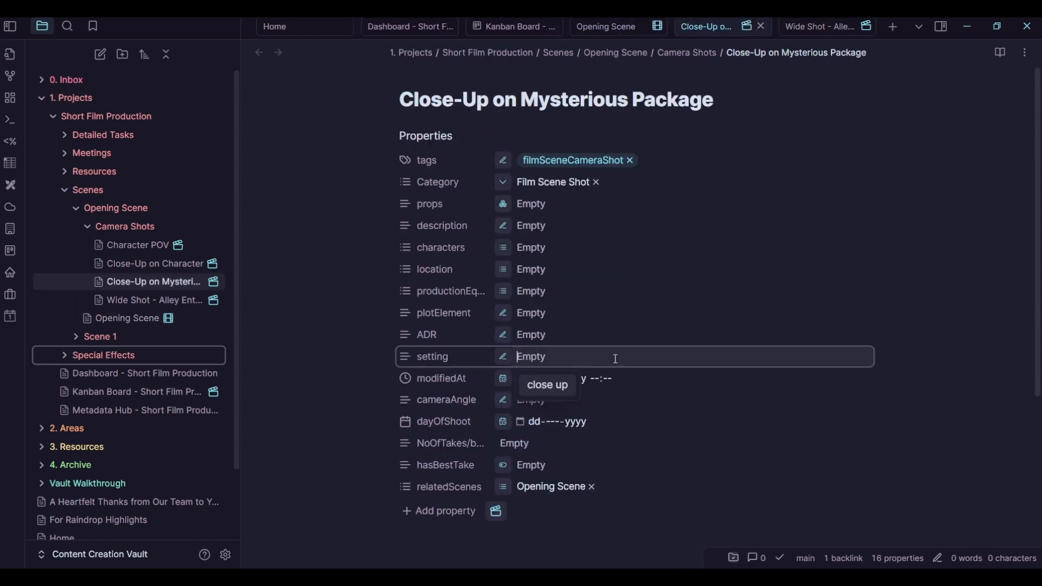
text(close up)
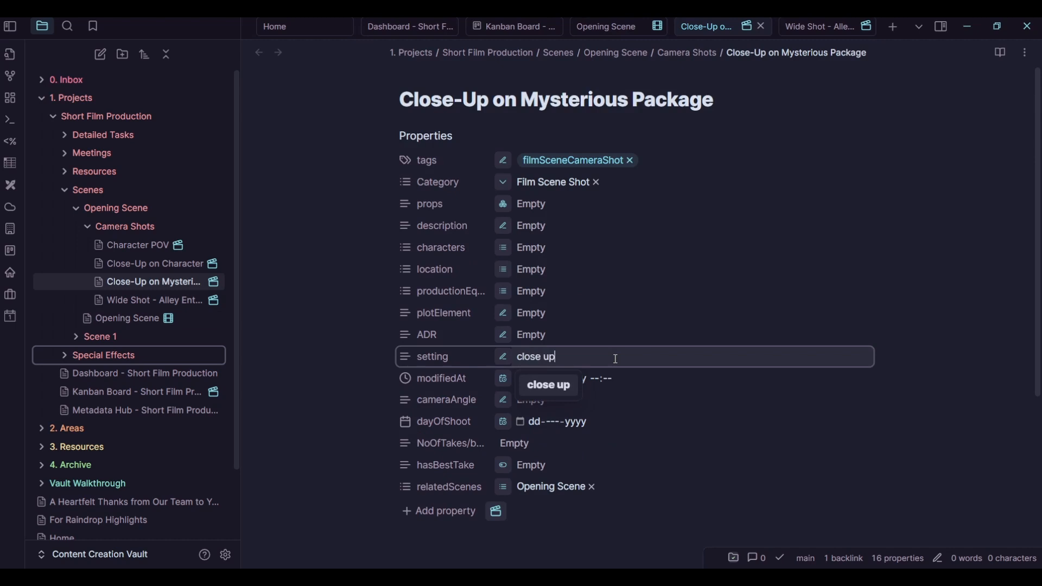
key(Return)
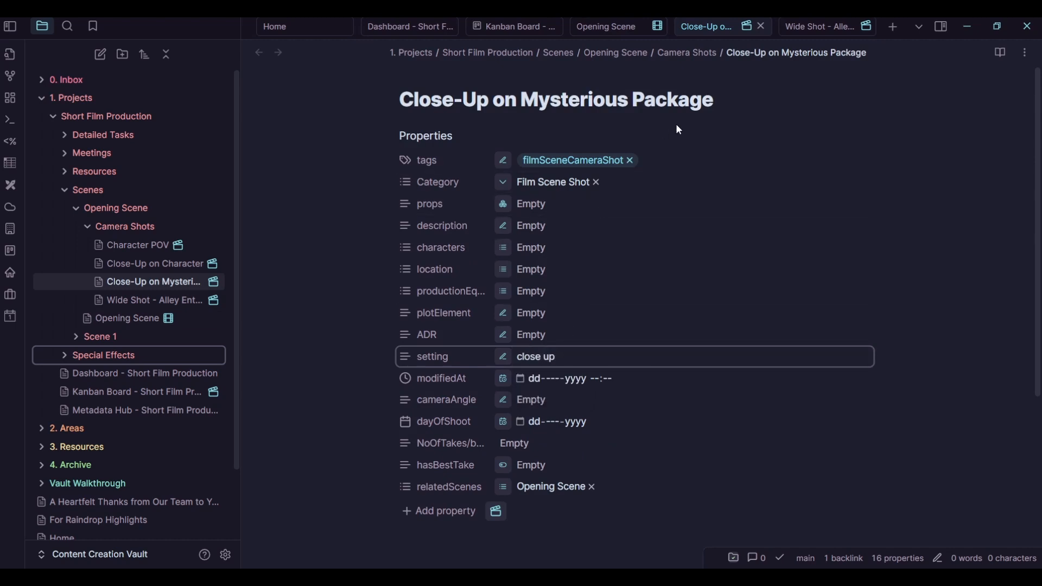
click(761, 31)
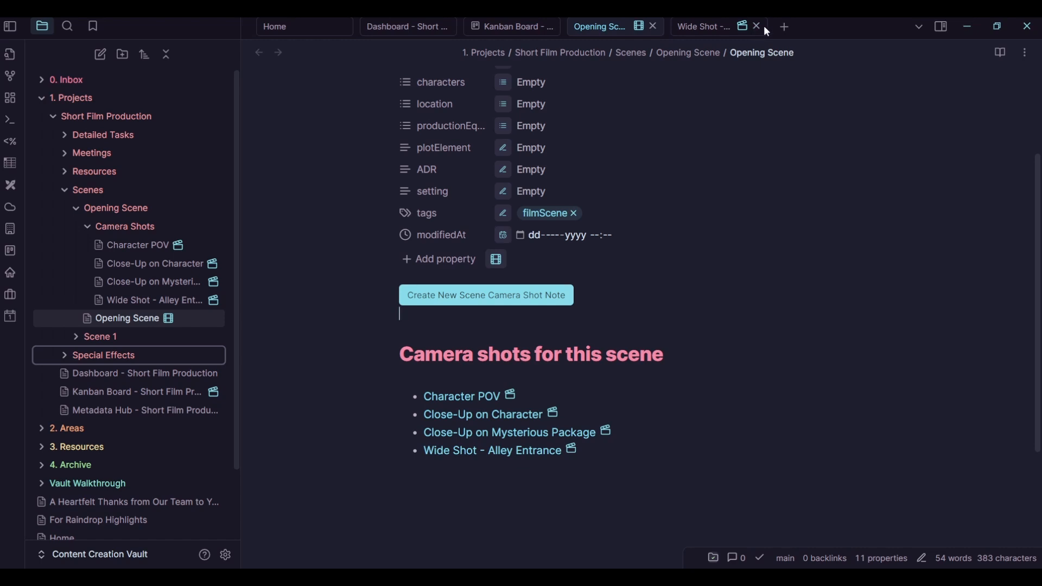
click(759, 26)
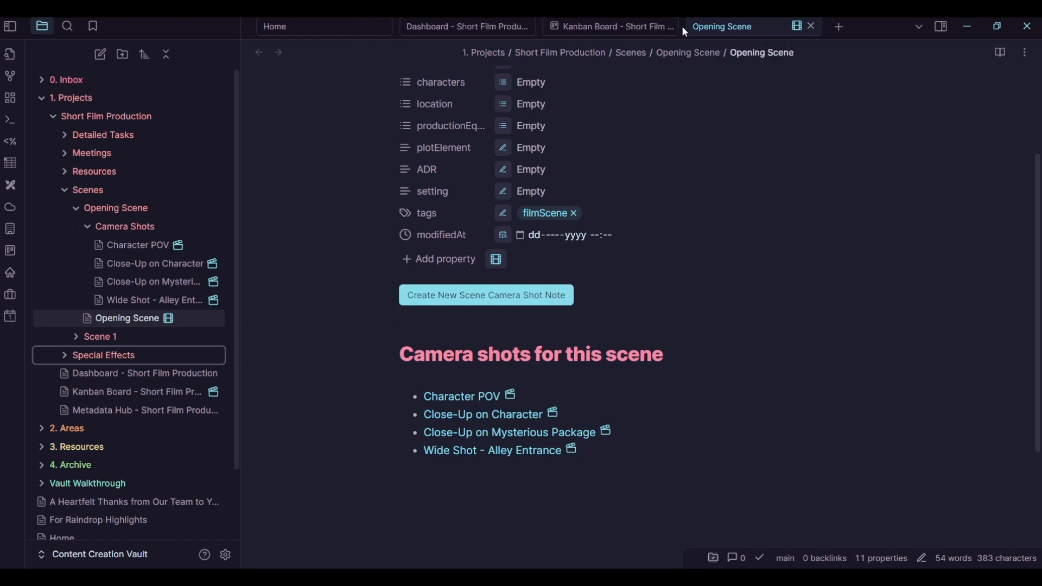
Run Filter Camera Shots on the Kanban board by setting "close up", without adding another value or filter
click(629, 30)
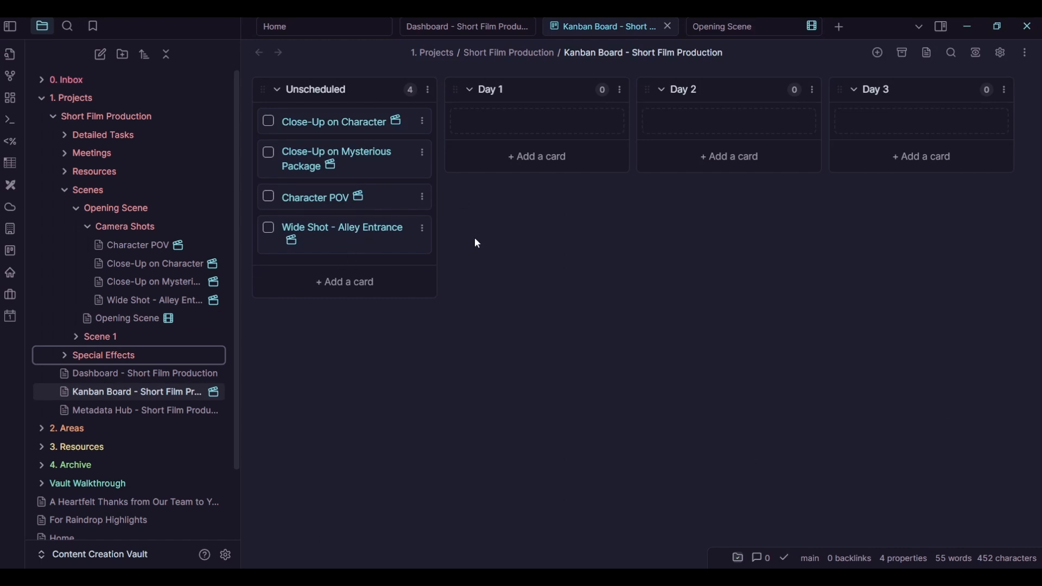
key(ctrl+p)
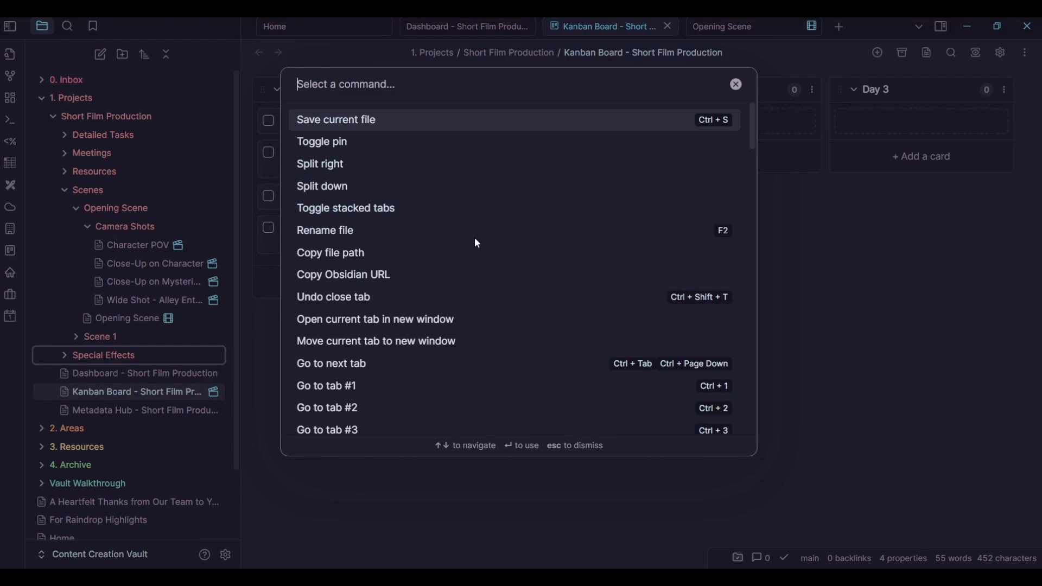
text(filter cam)
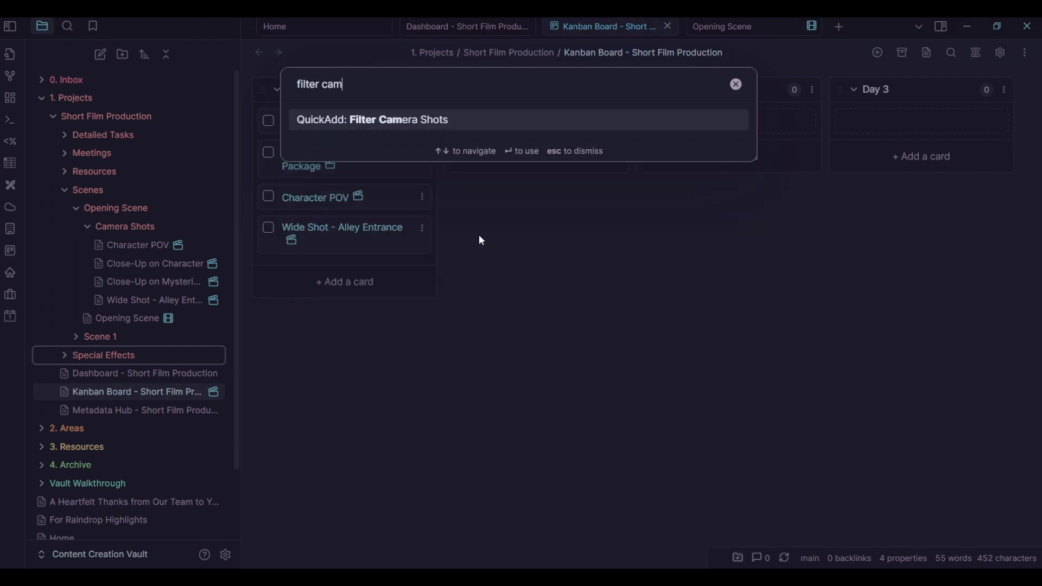
click(490, 129)
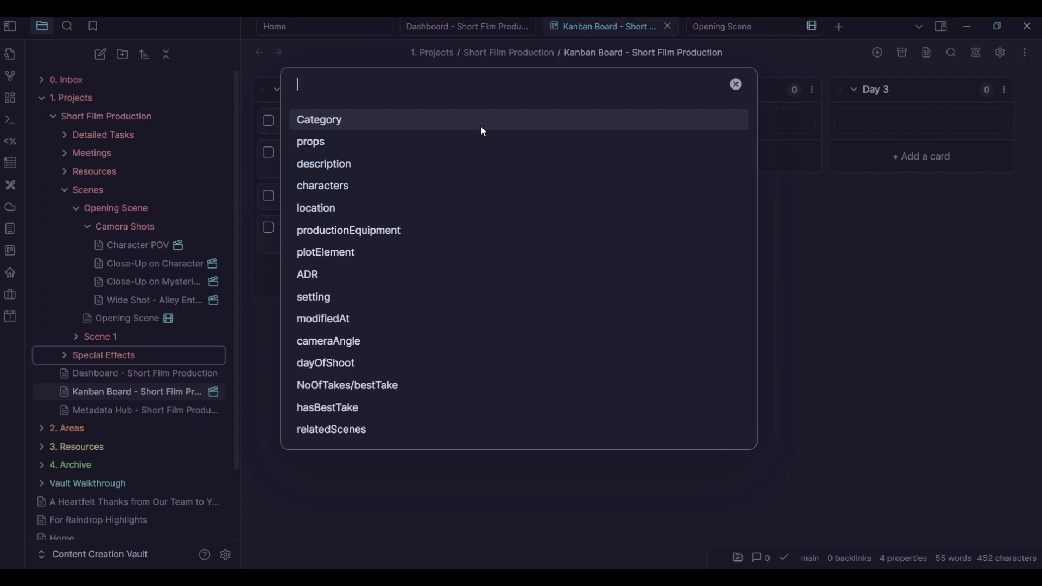
click(343, 304)
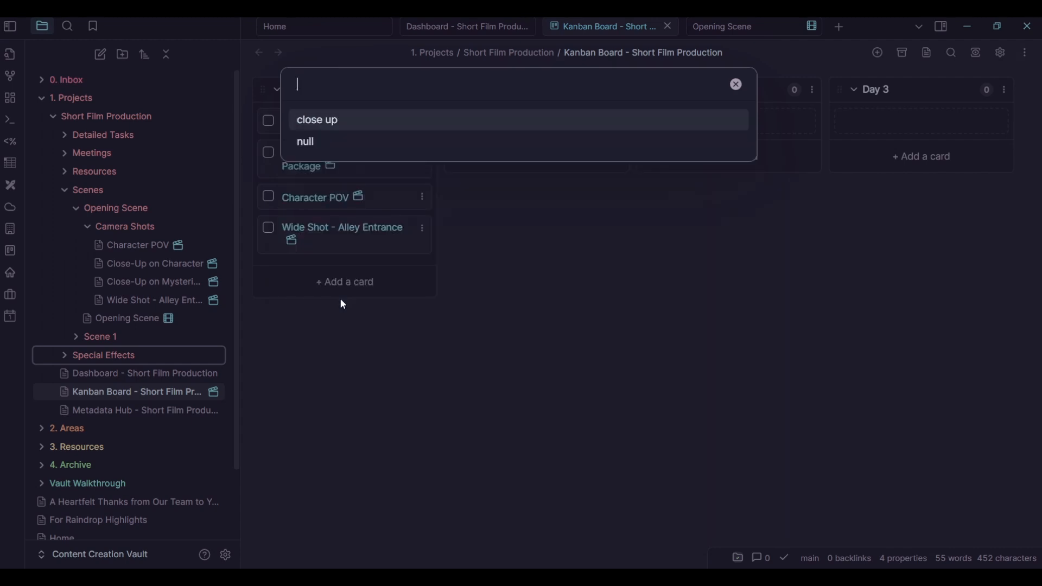
click(356, 120)
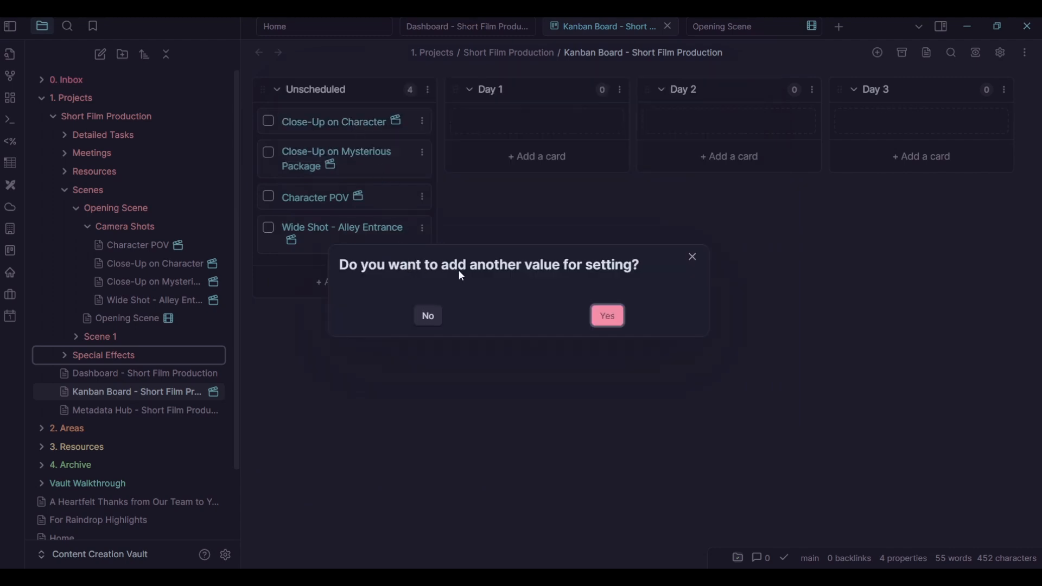
click(433, 323)
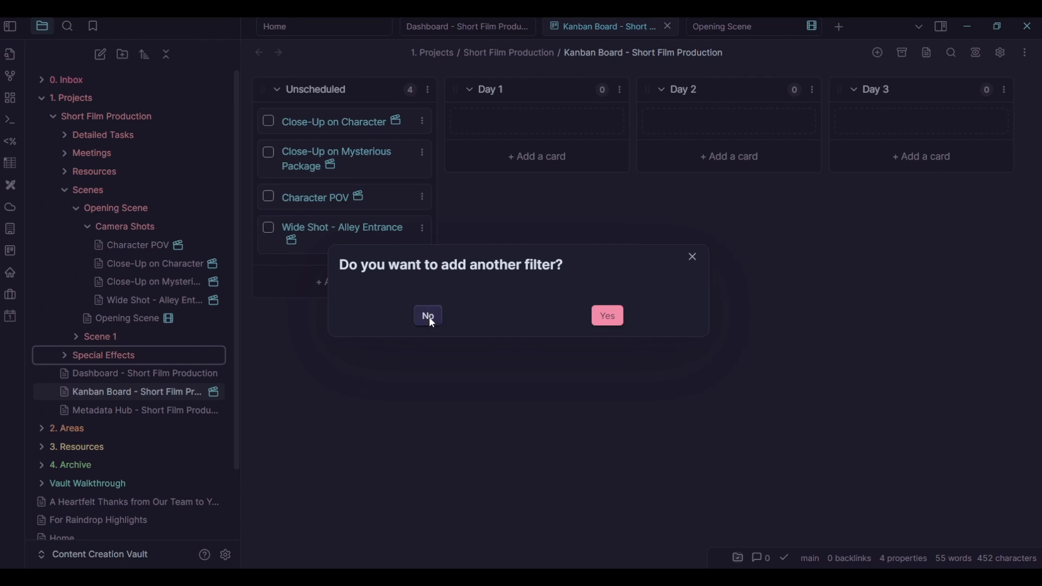
click(432, 323)
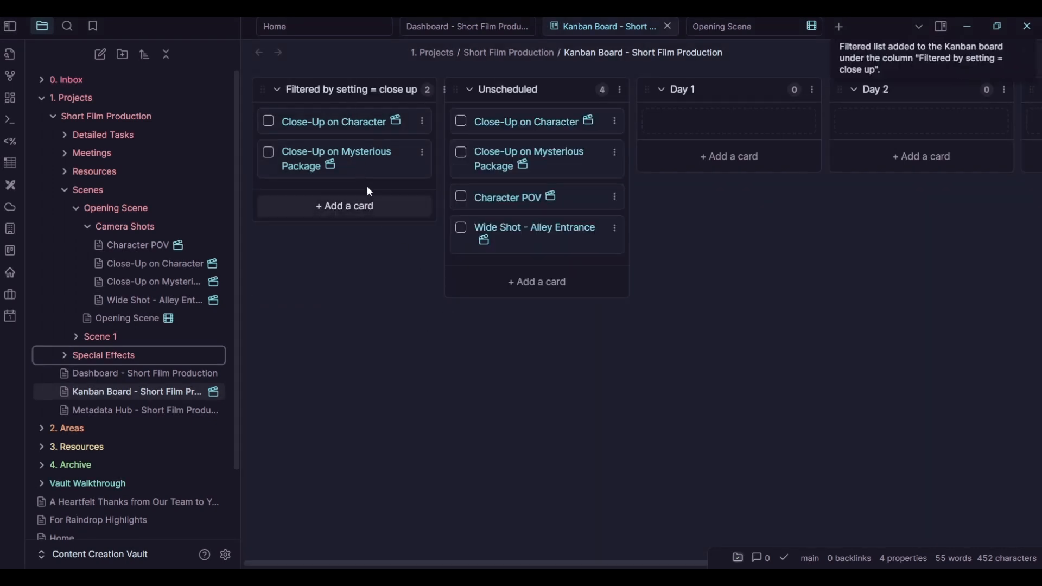
Open the Close-Up on Character and Close-Up on Mysterious Package notes from the filtered list in stacked panes beside the Kanban board
click(371, 129)
drag(657, 25, 862, 226)
click(10, 26)
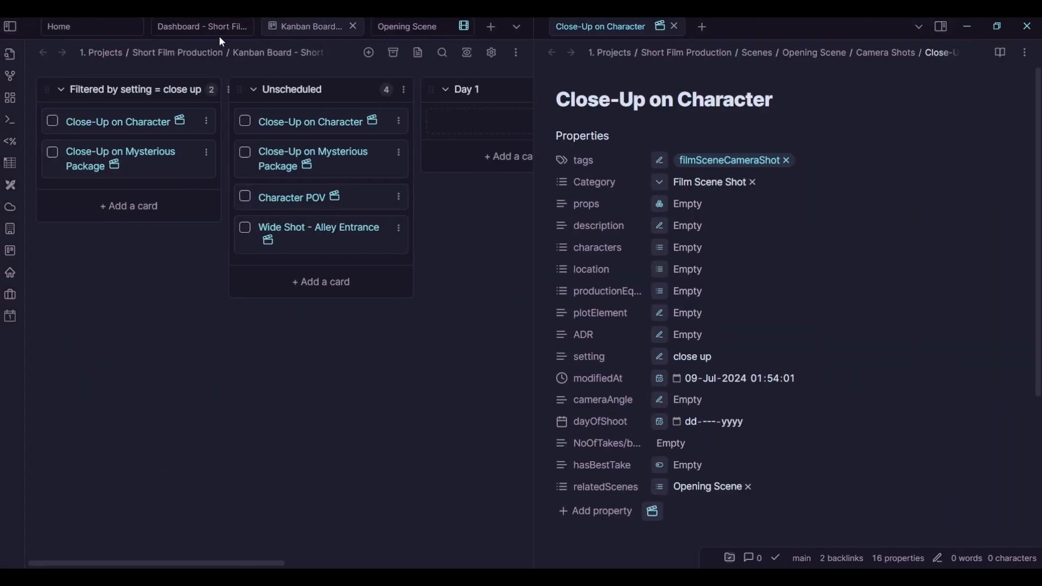
click(136, 159)
drag(738, 27, 712, 464)
Check the setting property in both close-up shot notes, and close the two notes
scroll(597, 222, down, 3)
click(736, 218)
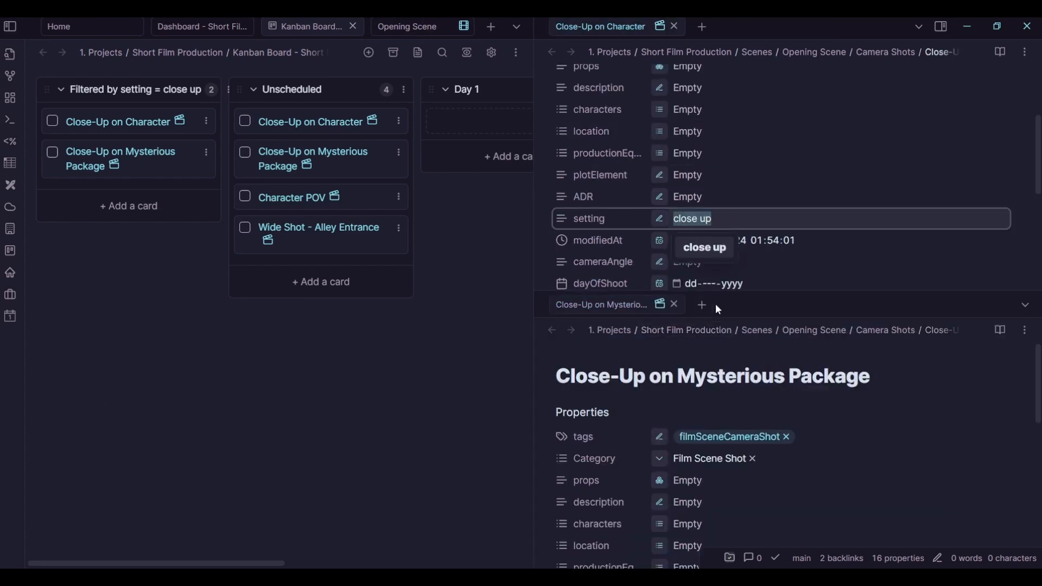
scroll(724, 391, down, 5)
click(700, 361)
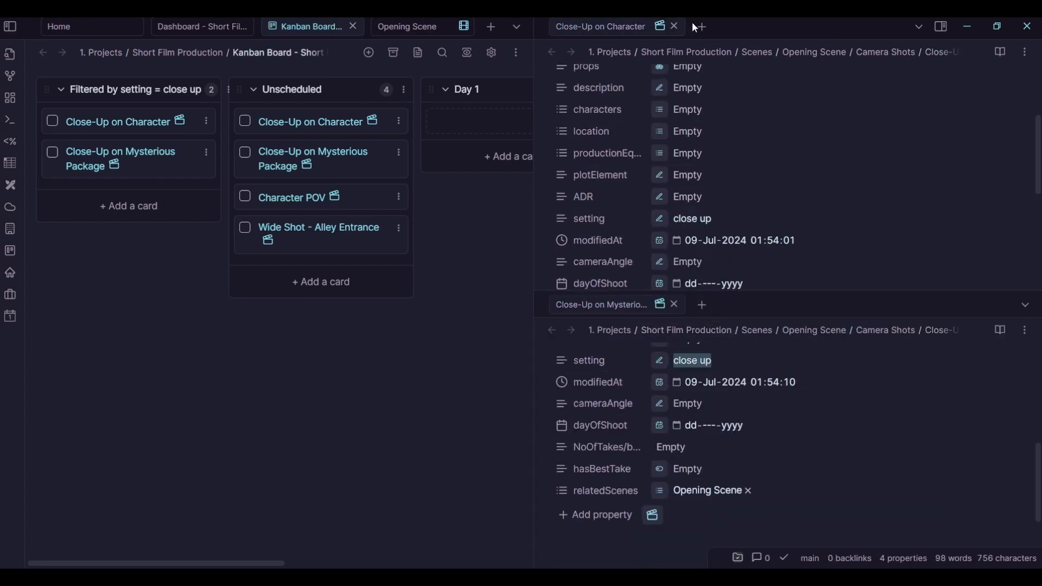
click(674, 26)
click(675, 26)
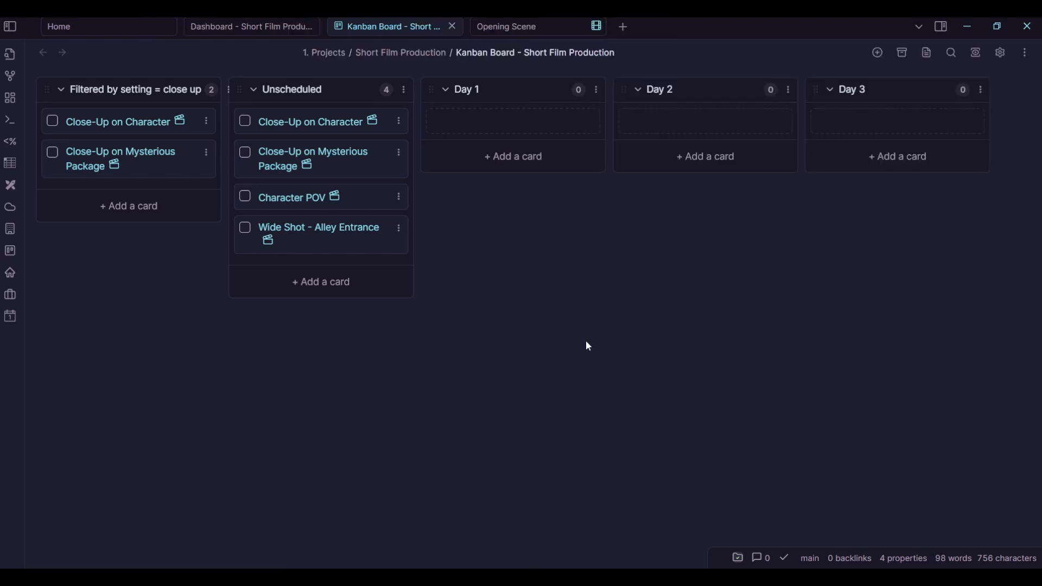
Run Export Kanban Notes on the "Filtered by setting = close up" list and export the merged note as a PDF with the default settings
key(ctrl+p)
text(export ka)
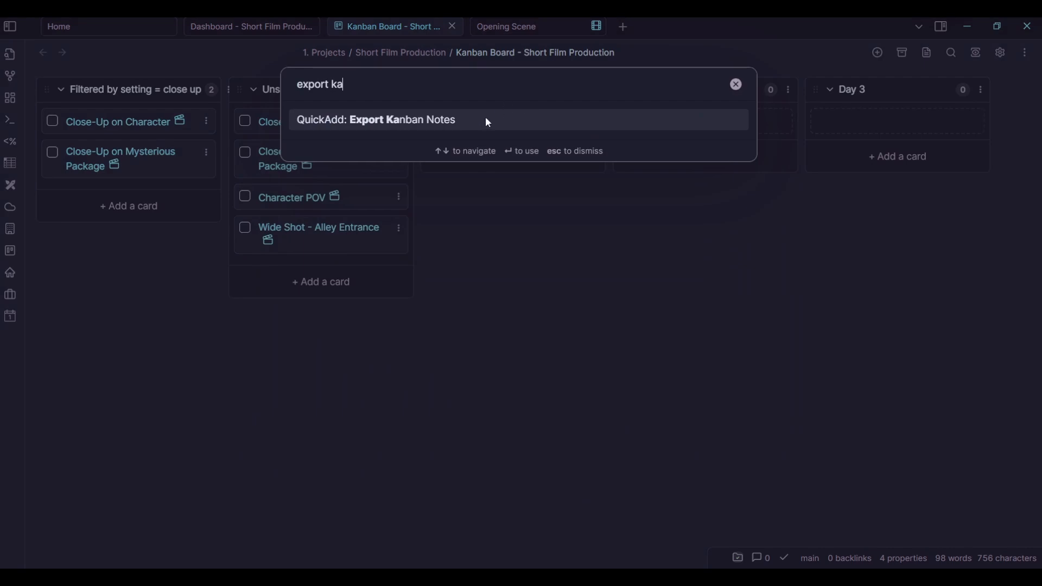
key(Return)
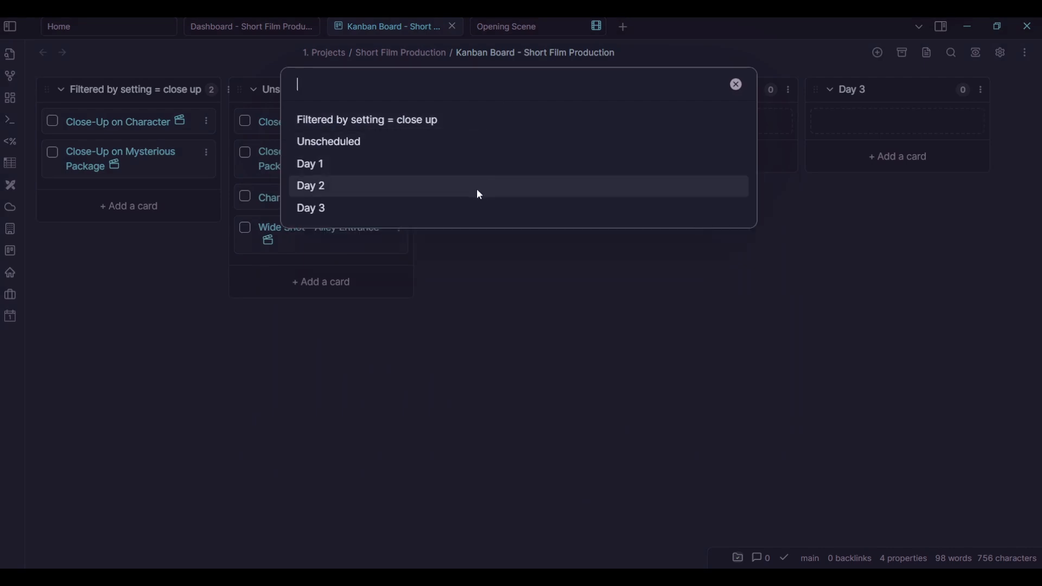
click(461, 118)
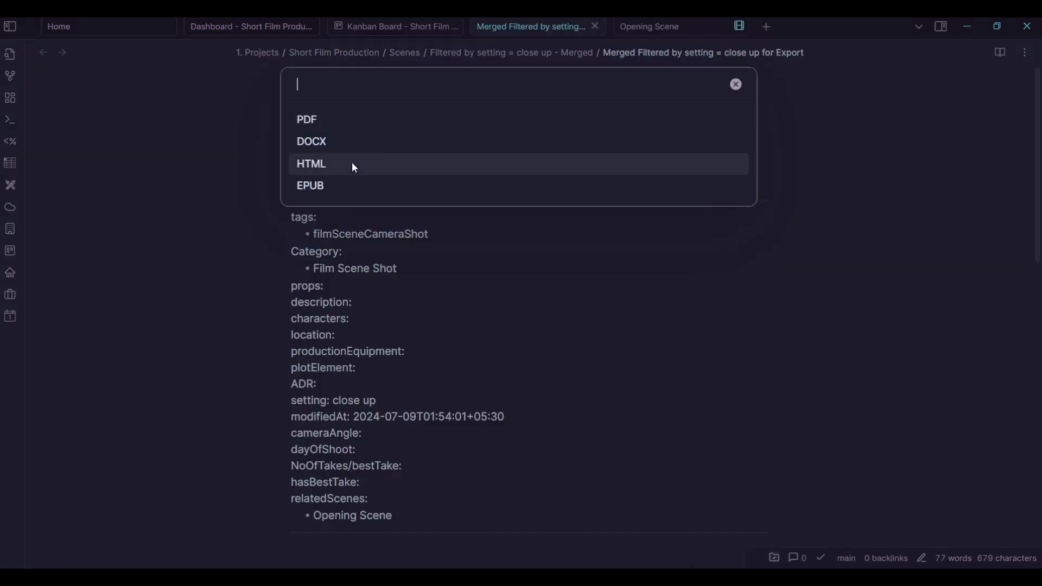
click(346, 118)
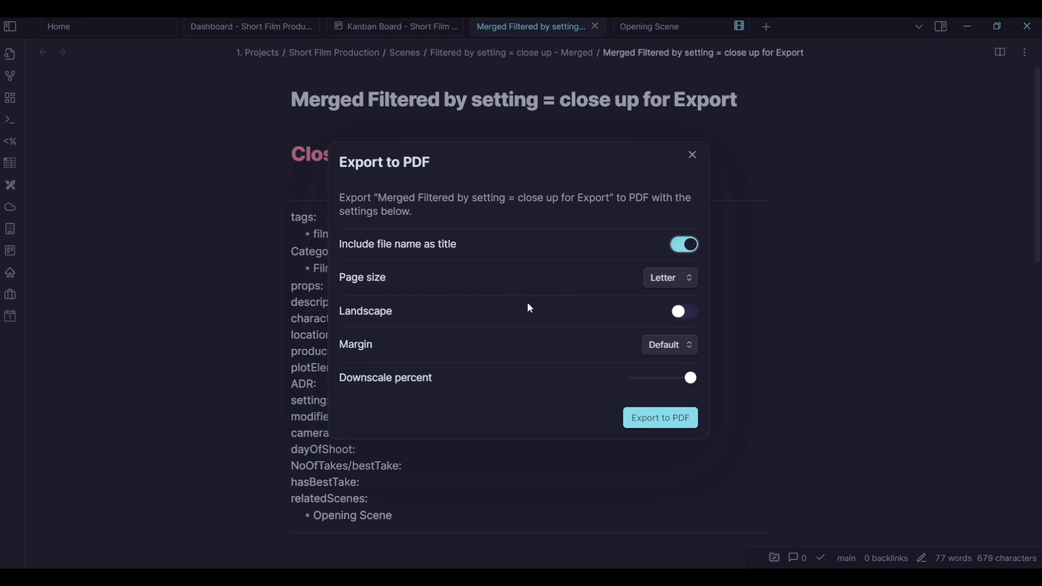
click(649, 422)
click(720, 436)
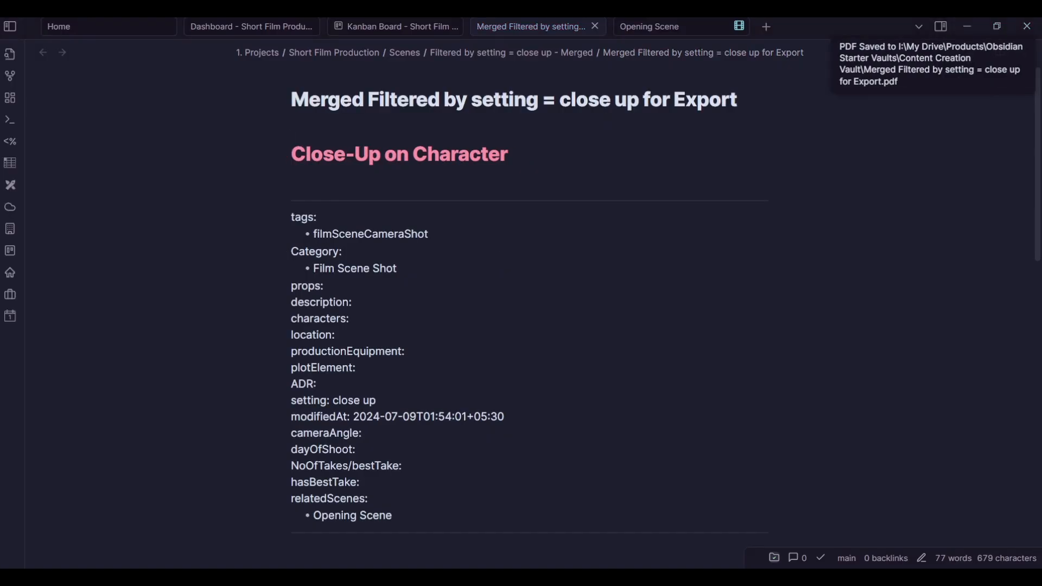
Open the exported "Merged Filtered by setting = close up for Export" PDF in the vault, look through its pages and close it
click(10, 26)
scroll(143, 335, down, 4)
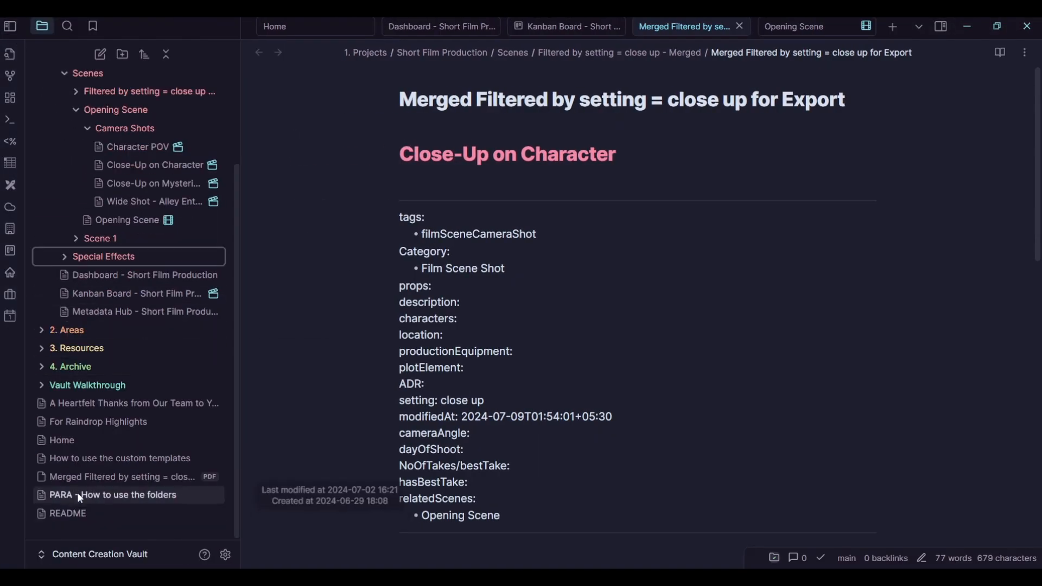
click(107, 477)
scroll(523, 337, down, 10)
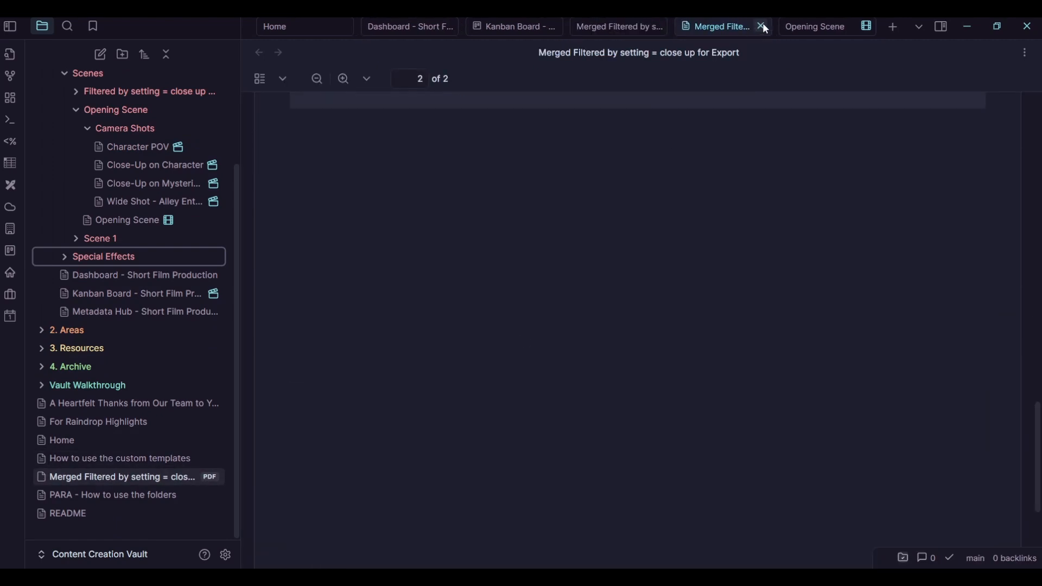
click(764, 27)
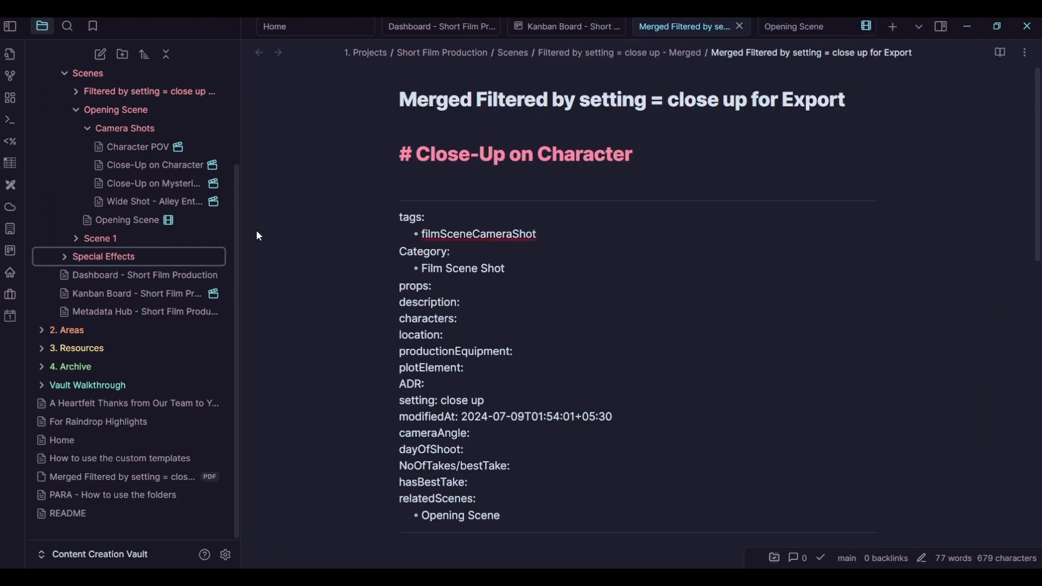
Set the ADR field of the Close-Up on Character shot to "This is some ADR" directly from its card on the Kanban board
scroll(169, 260, up, 2)
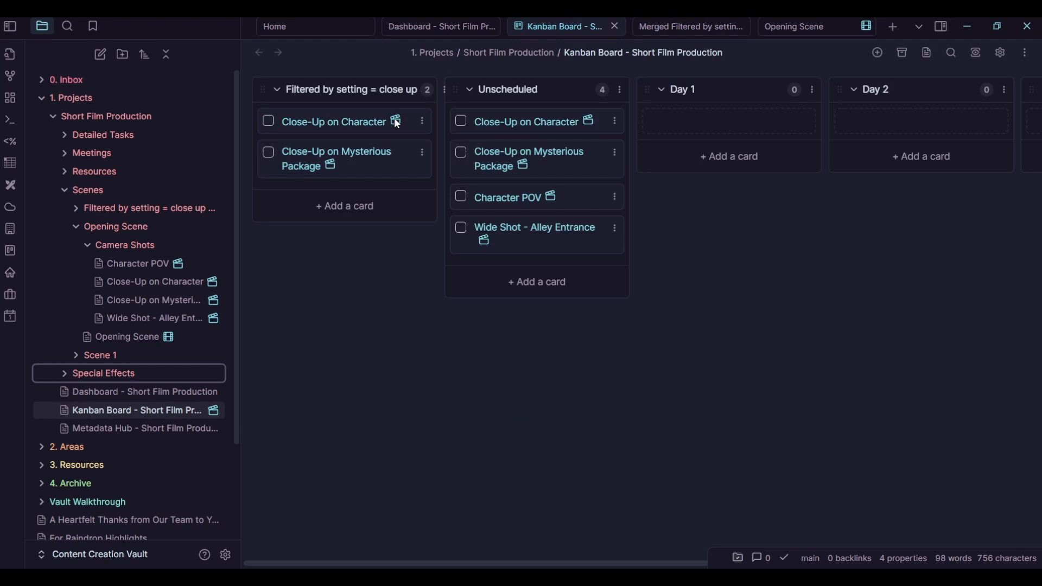
click(397, 122)
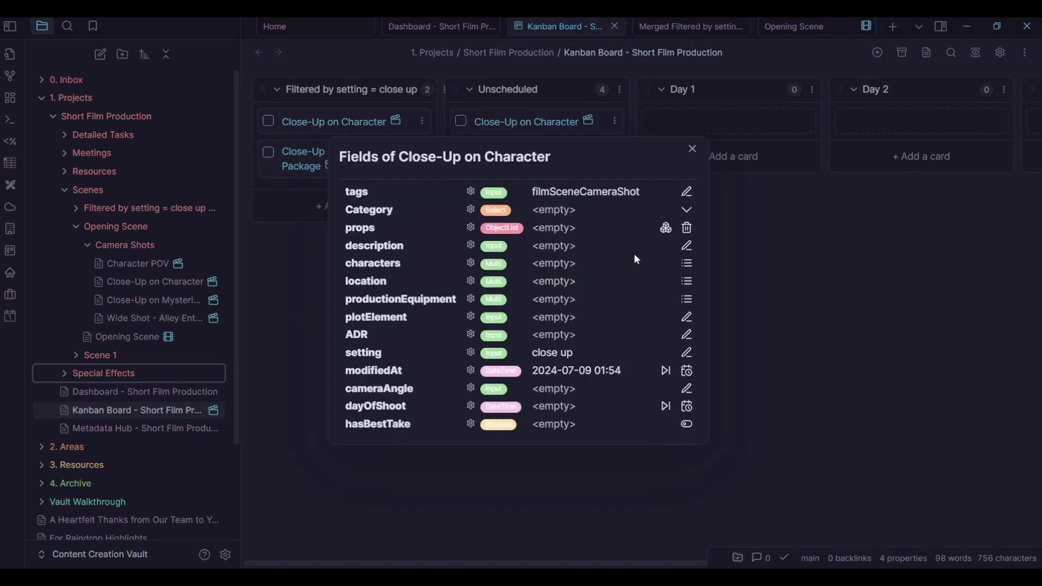
click(686, 335)
text(This is some ADR)
click(637, 338)
click(693, 149)
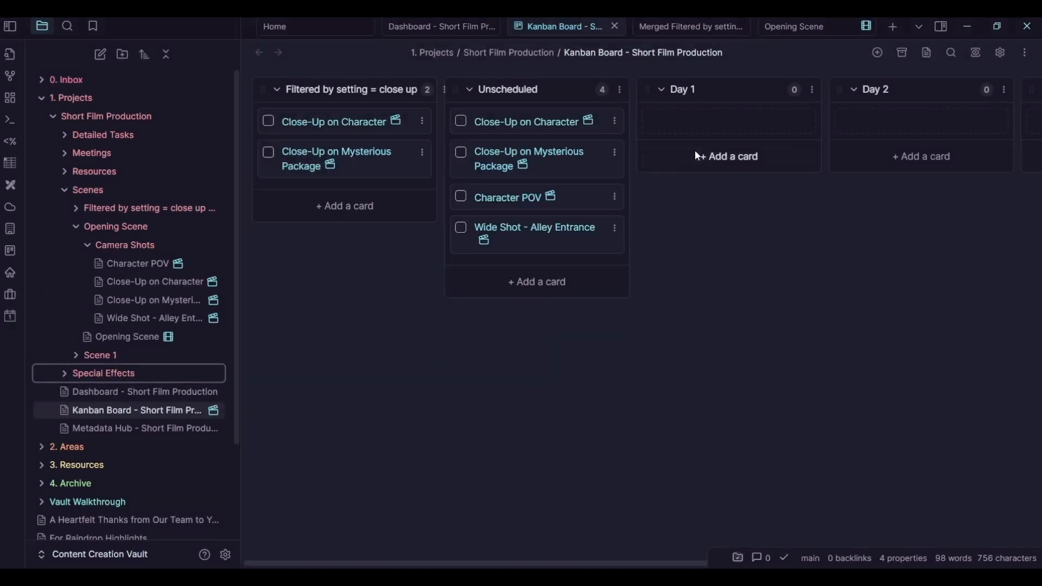
Check the ADR property in the Close-Up on Character note, and close the note
click(334, 123)
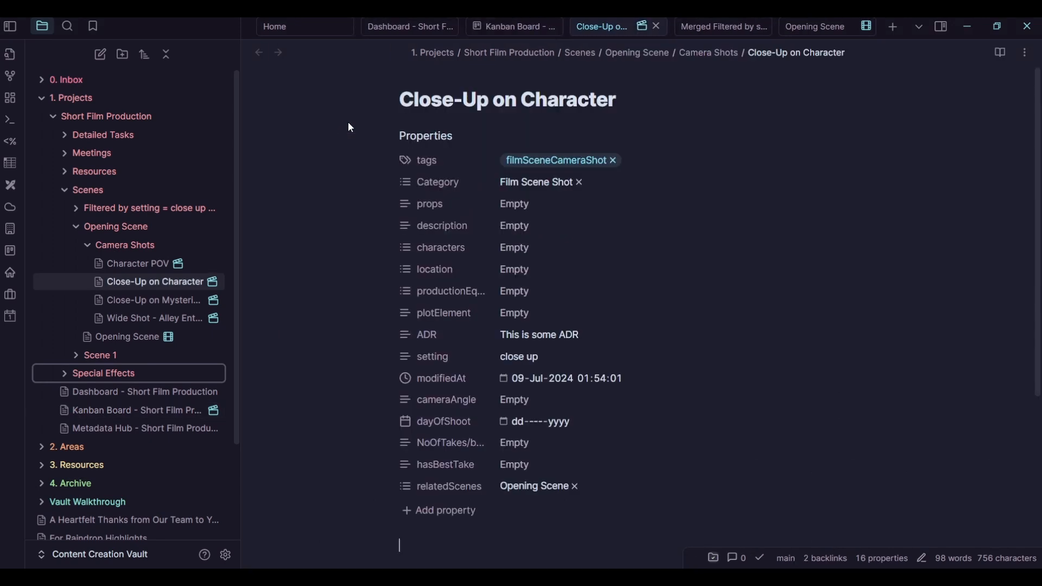
double_click(429, 333)
drag(628, 333, 466, 331)
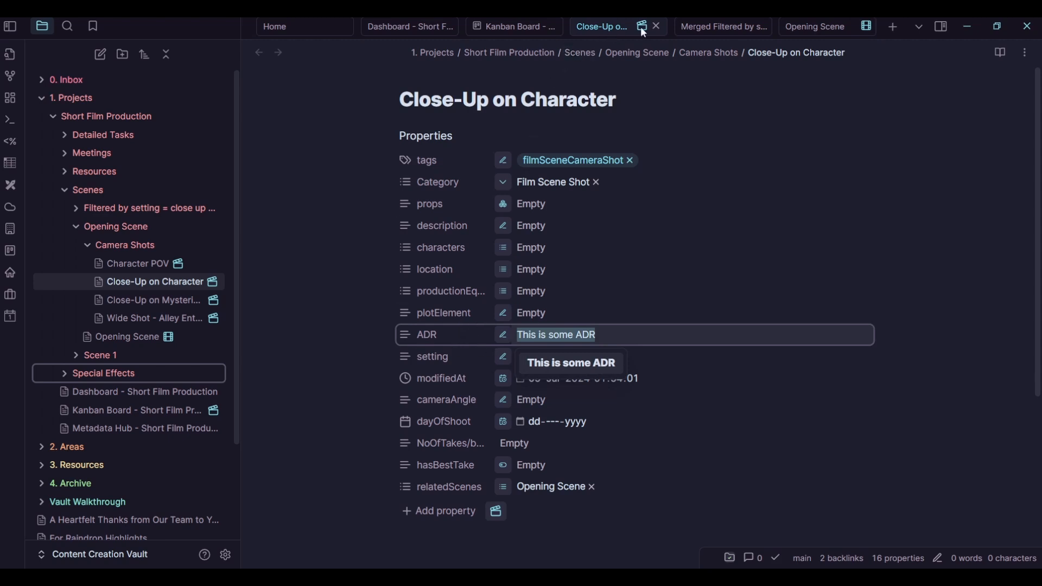
click(657, 26)
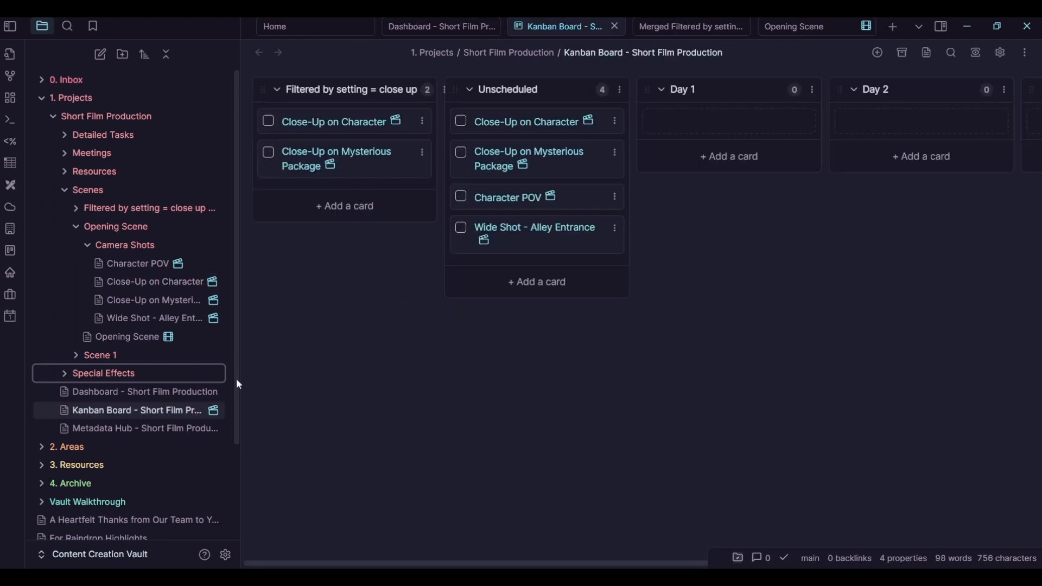
Open the Metadata Hub note of Short Film Production, and close the merged export note and the Opening Scene note
click(124, 429)
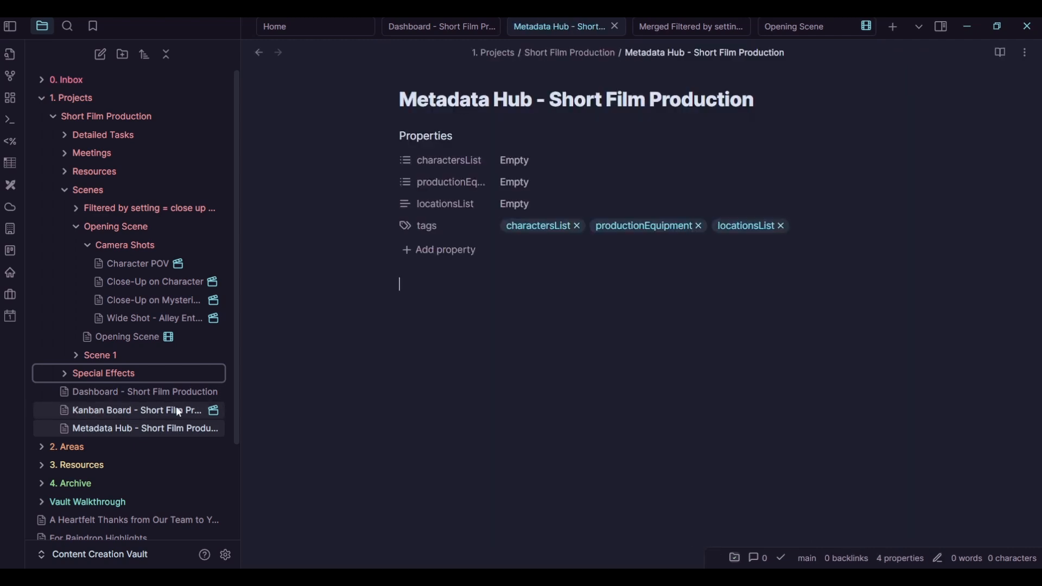
click(740, 25)
click(740, 26)
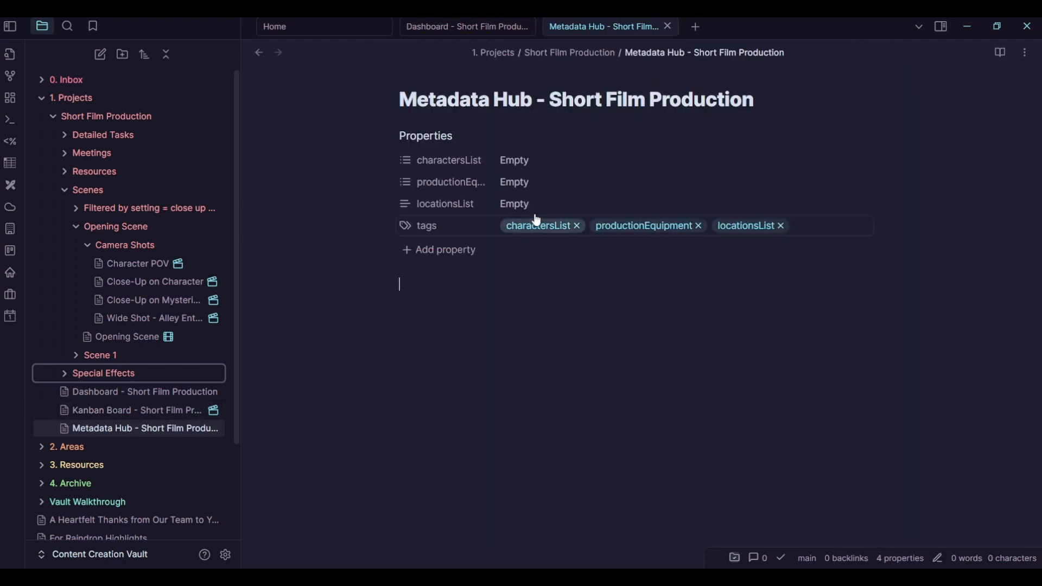
Add three character names to the charactersList property of the Metadata Hub note
click(528, 161)
text(Alice)
key(Return)
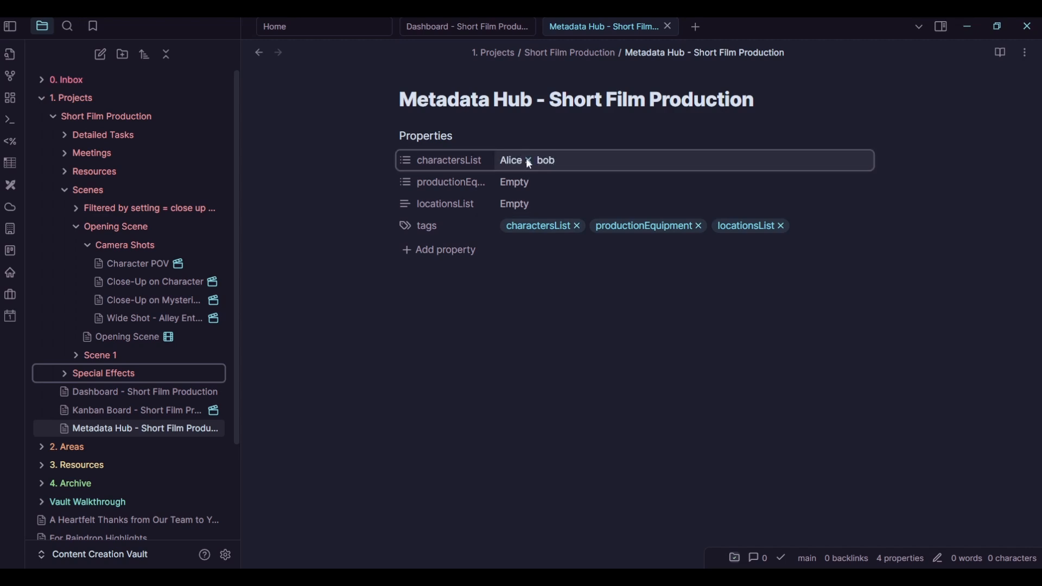
text(Bob)
key(Return)
text(John)
key(Return)
click(519, 353)
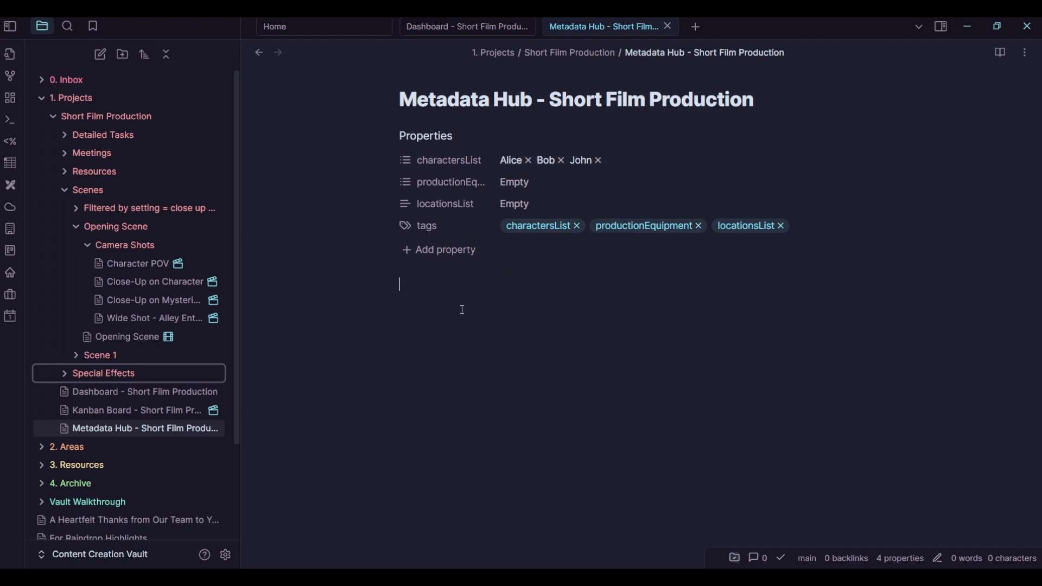
From the Kanban board, set the characters field of the Close-Up on Mysterious Package shot to the first two listed characters
ctrl+click(136, 411)
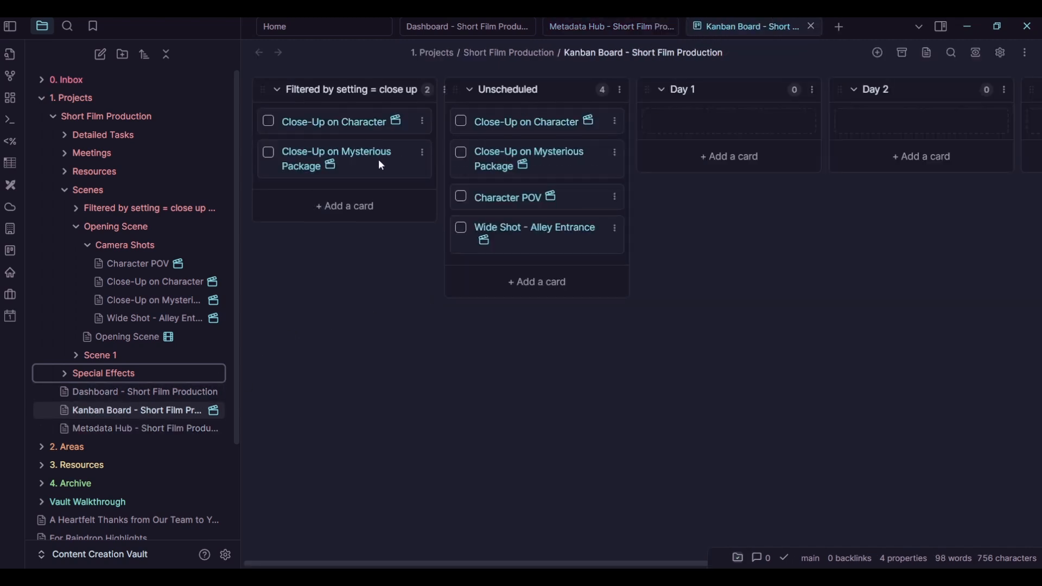
click(332, 165)
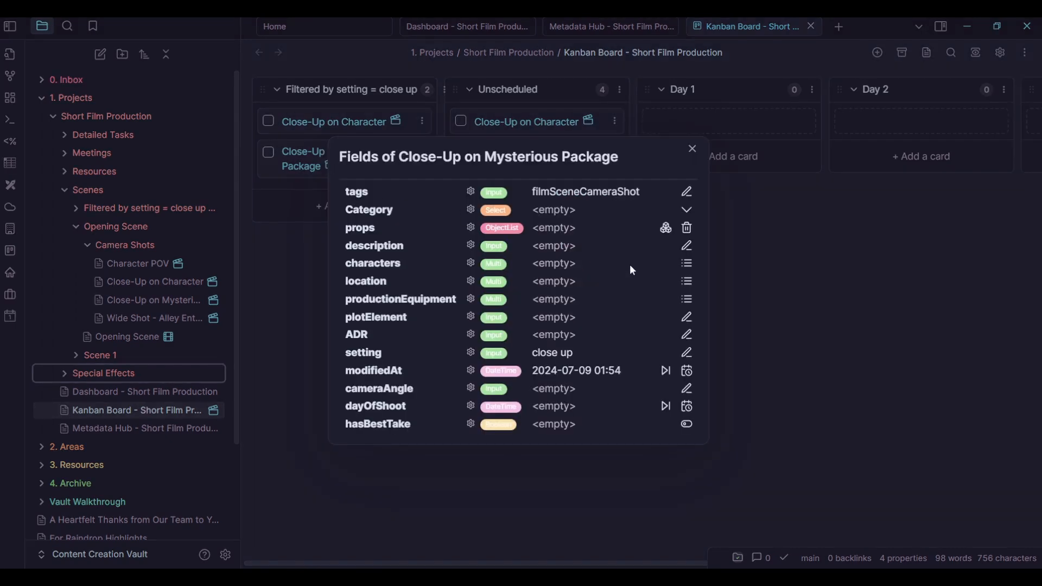
click(687, 263)
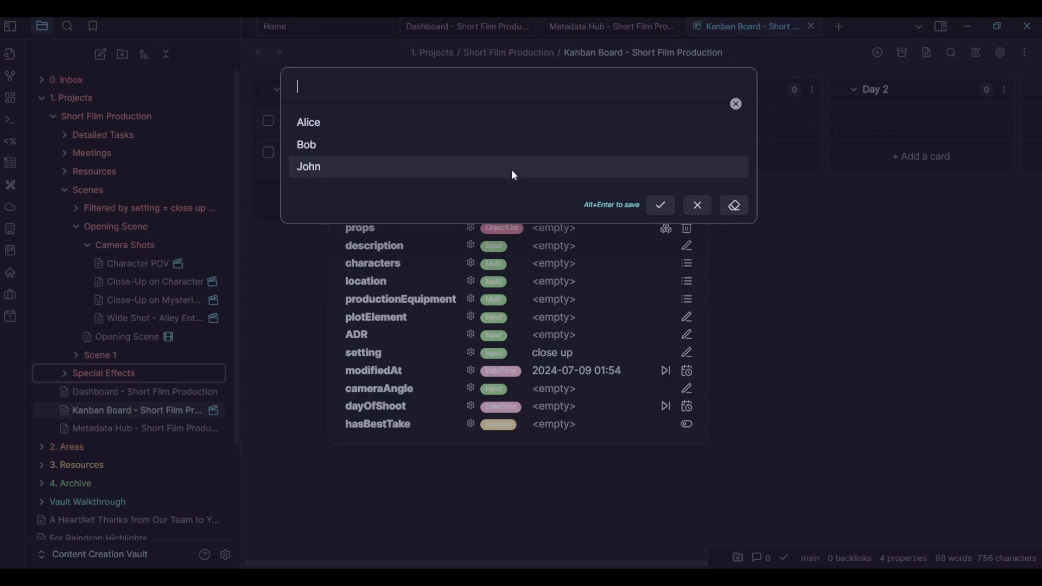
click(505, 126)
click(497, 144)
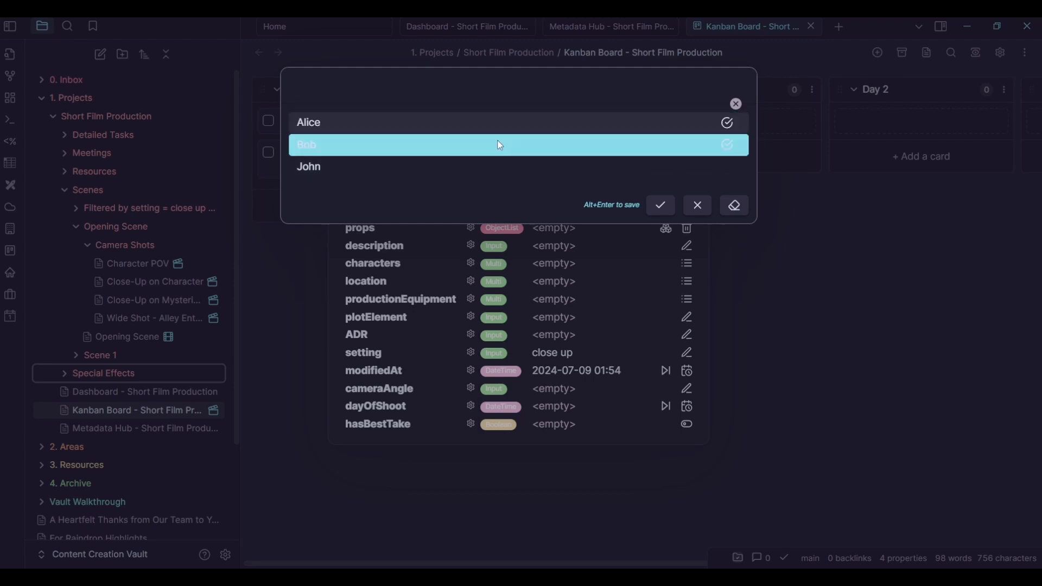
click(665, 205)
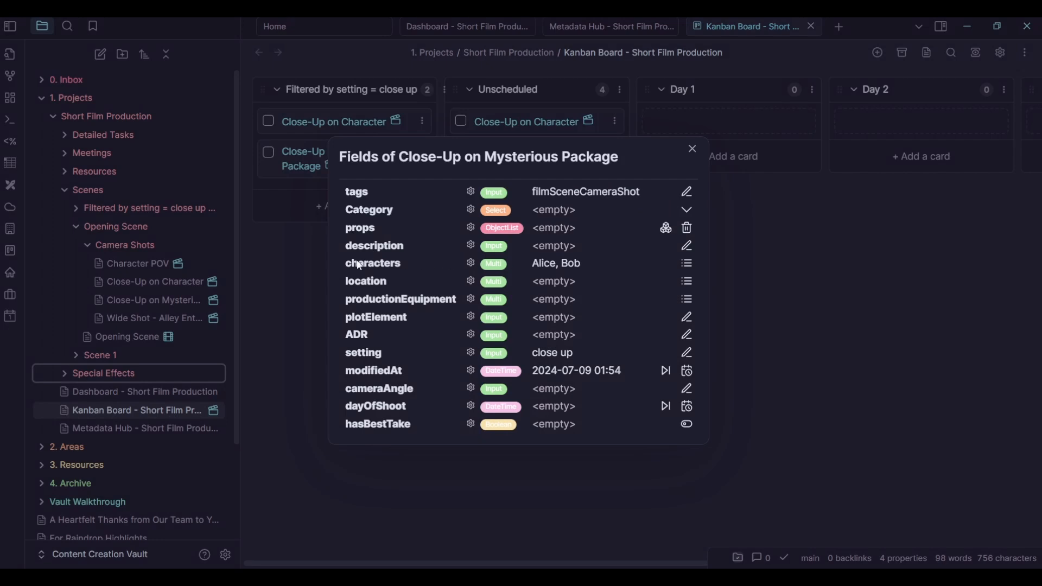
click(693, 149)
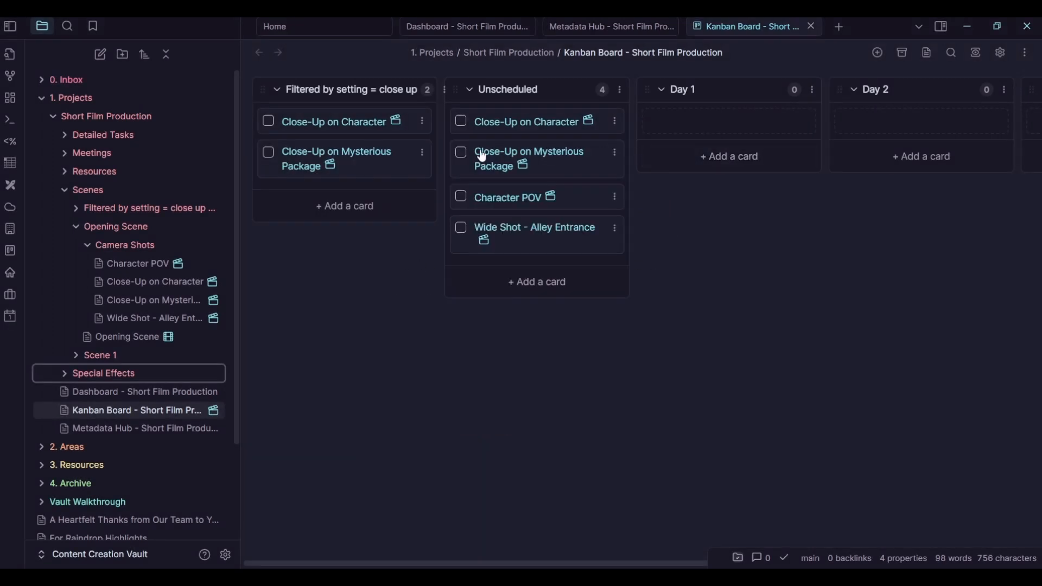
Open the Close-Up on Mysterious Package note in a new tab and check its characters property
ctrl+click(372, 156)
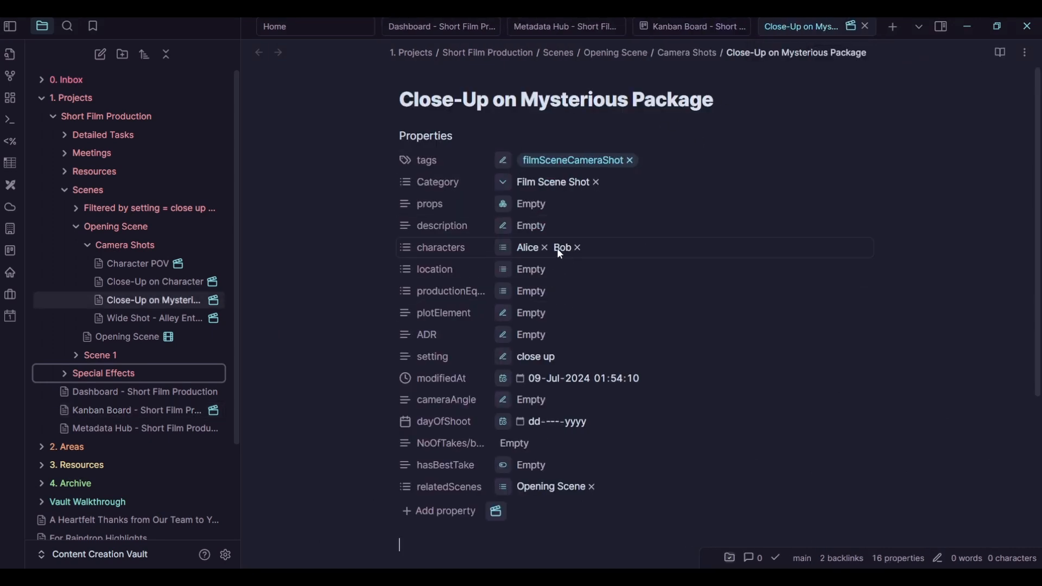
drag(418, 247, 647, 248)
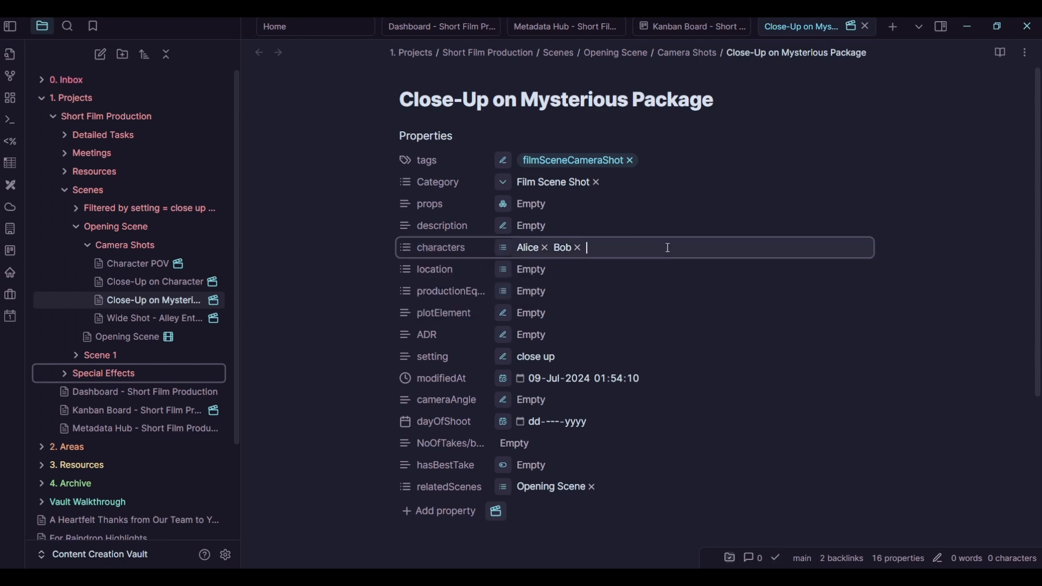